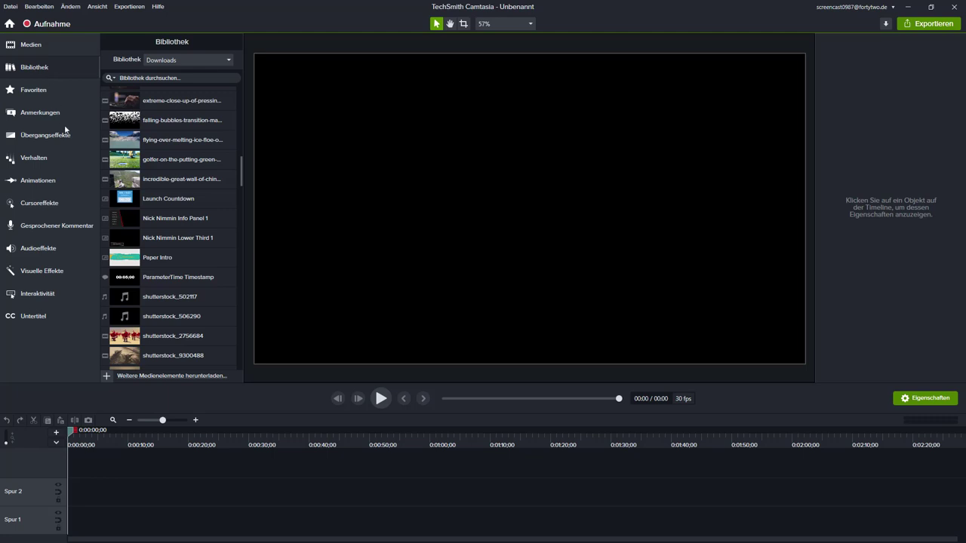
Step: Place the library audio shutterstock_506290 on track 1 and the video shutterstock_2756684 on track 2, both at the timeline start
scroll(124, 290, down, 1)
drag(124, 294, 54, 530)
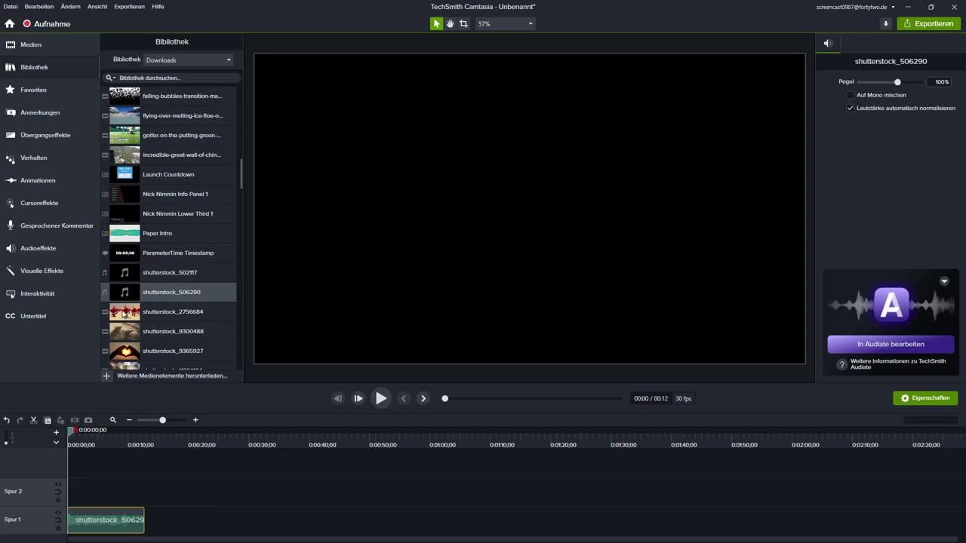
drag(124, 314, 67, 495)
Step: Shorten the video clip on track 2 to the length of the audio clip and fit the timeline to the project
click(76, 435)
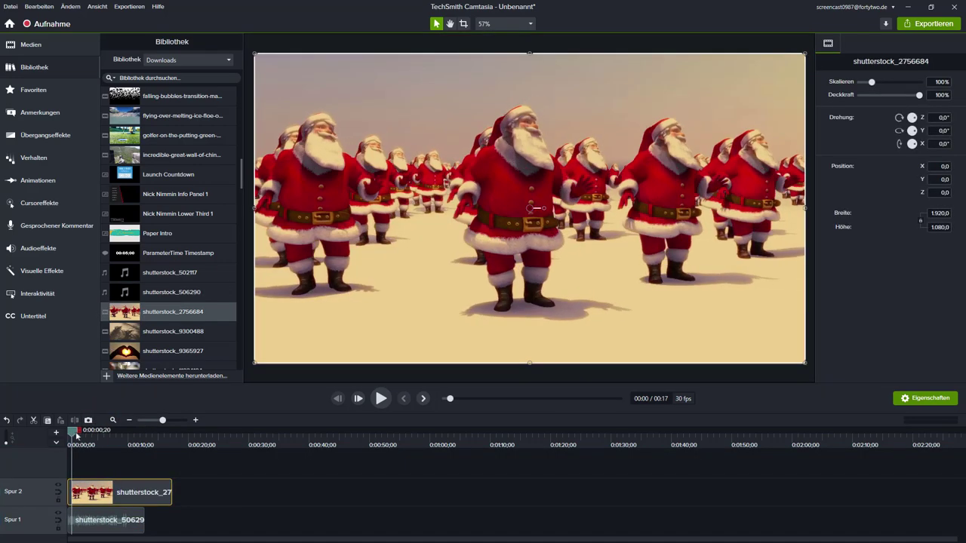
mouse_move(75, 436)
mouse_down()
mouse_move(129, 435)
mouse_move(109, 447)
mouse_move(71, 446)
mouse_up()
drag(172, 493, 147, 499)
key(ctrl+F9)
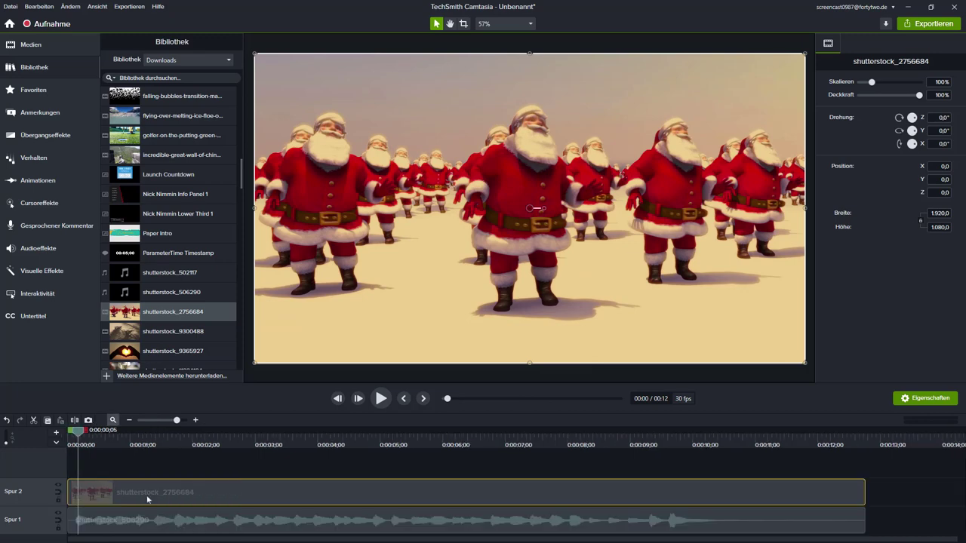
Step: Play the ending of the music and trim the video and audio clips together to a duration of 00:00:12;04
click(663, 444)
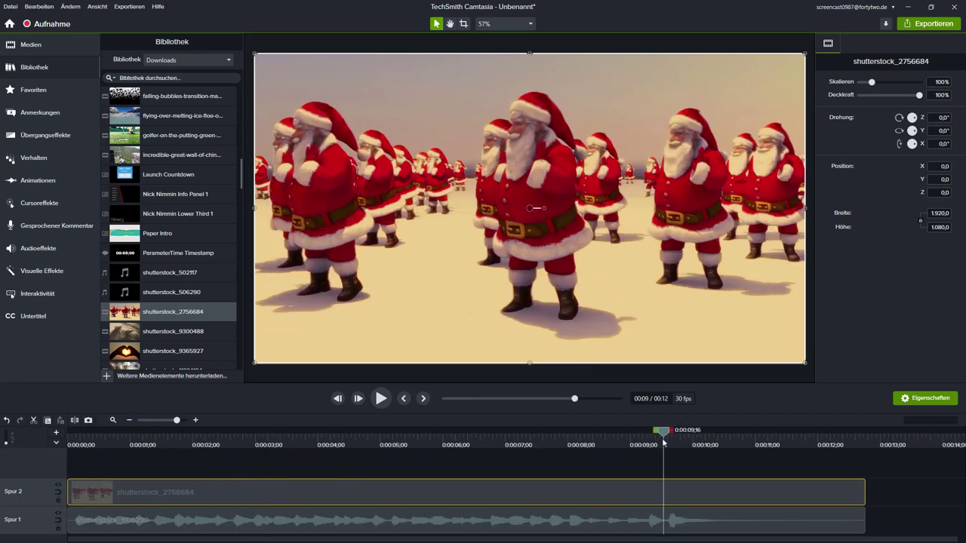
key(space)
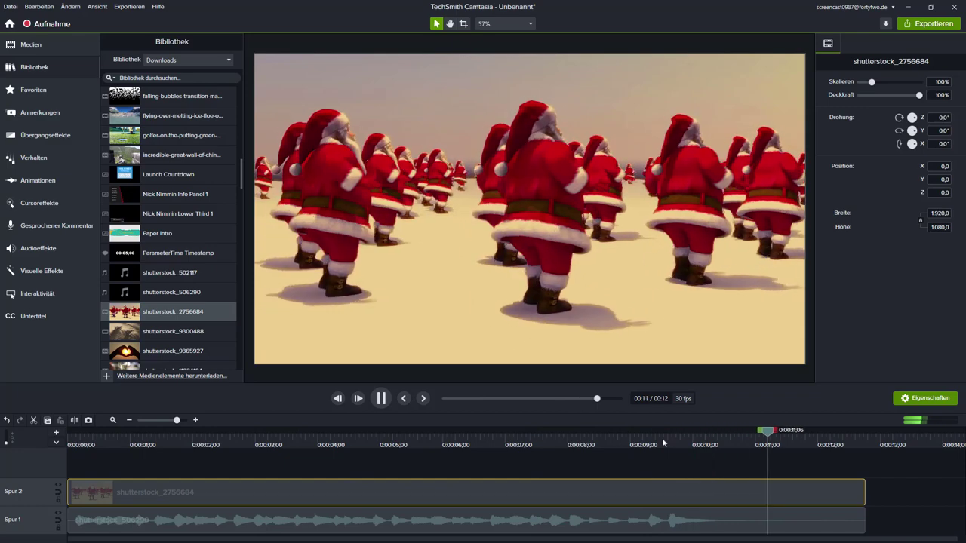
key(space)
key(space)
key(space)
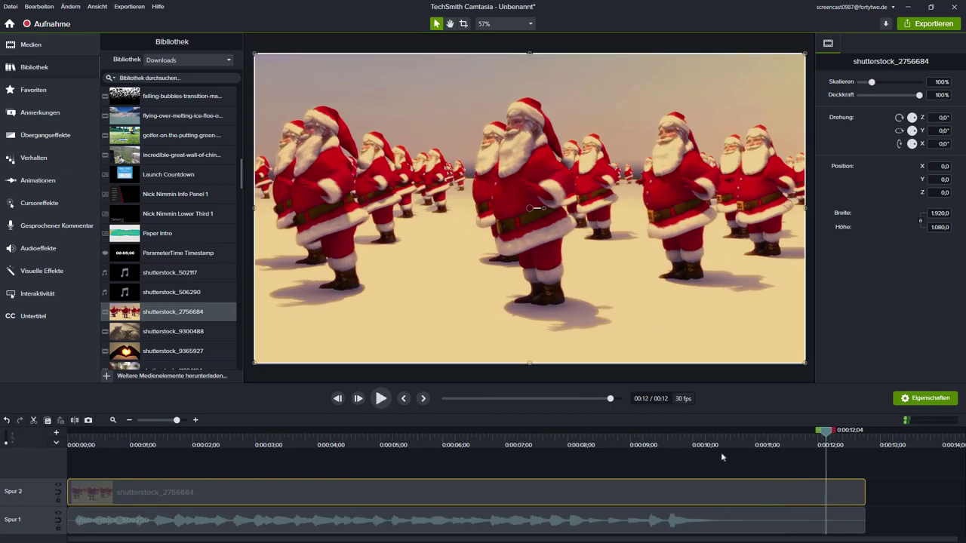
drag(874, 489, 831, 523)
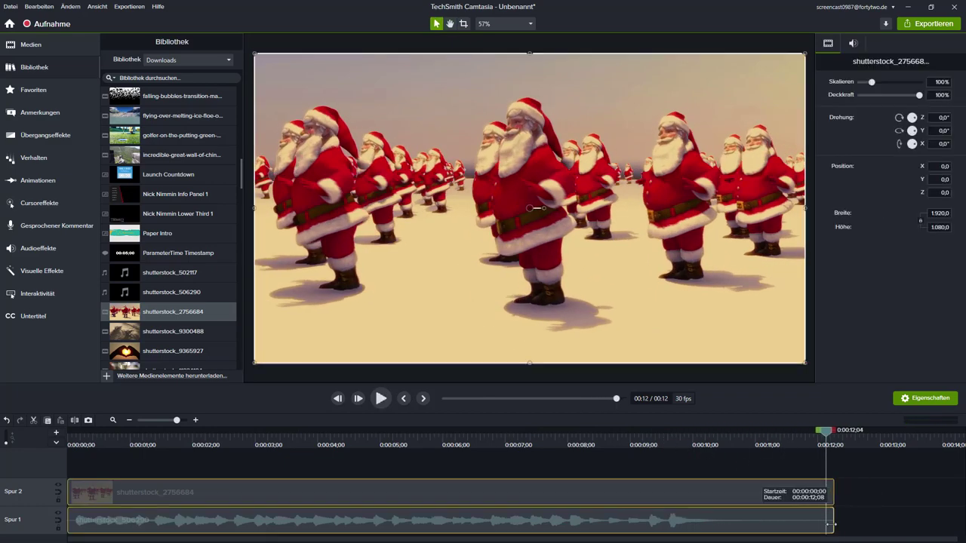
Step: Copy the video clip and paste three duplicates at the timeline start on tracks 3 to 5, enlarging the timeline area to show all tracks
click(188, 496)
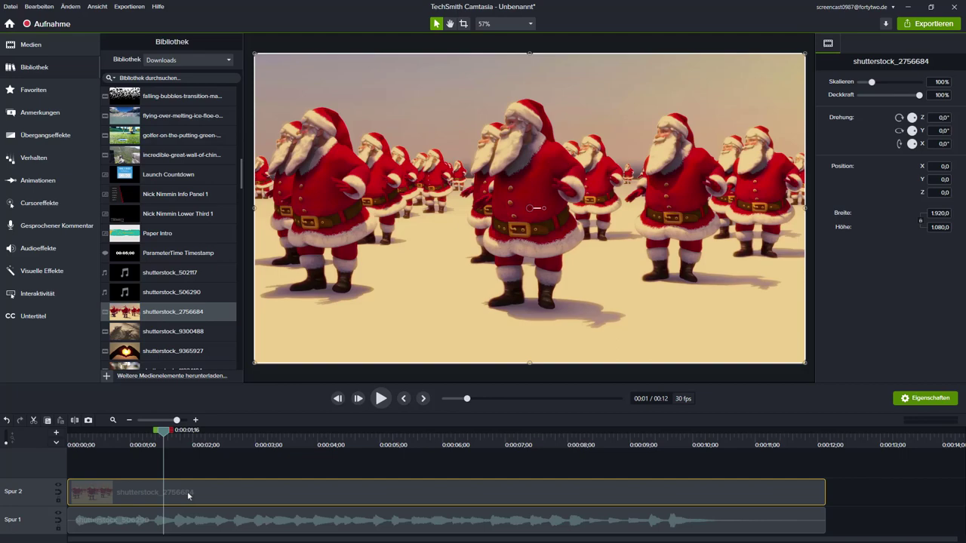
key(Home)
key(ctrl+c)
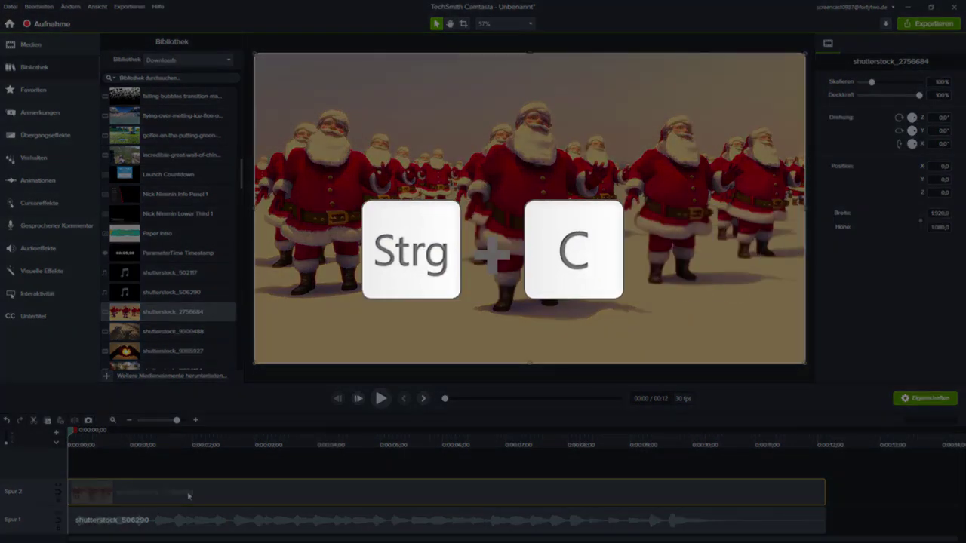
key(ctrl+v)
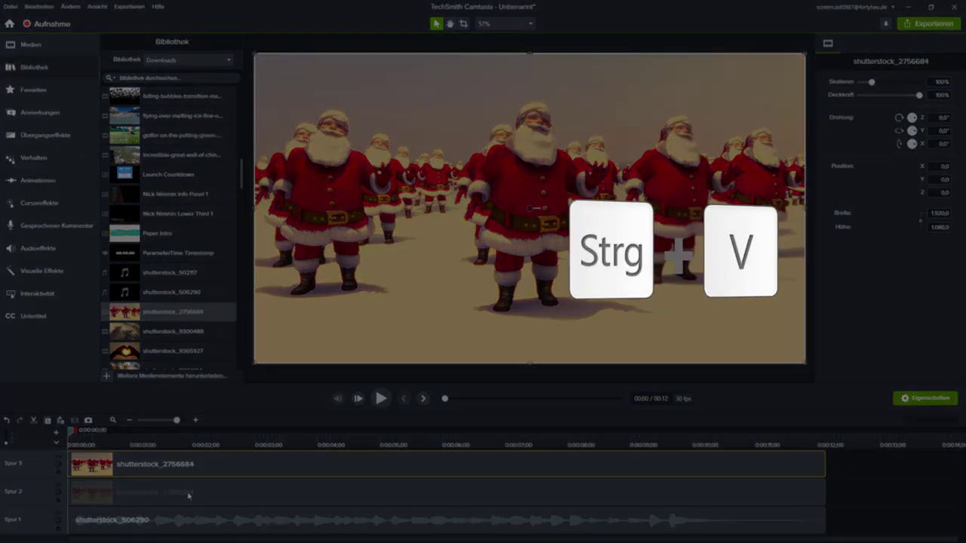
key(ctrl+v)
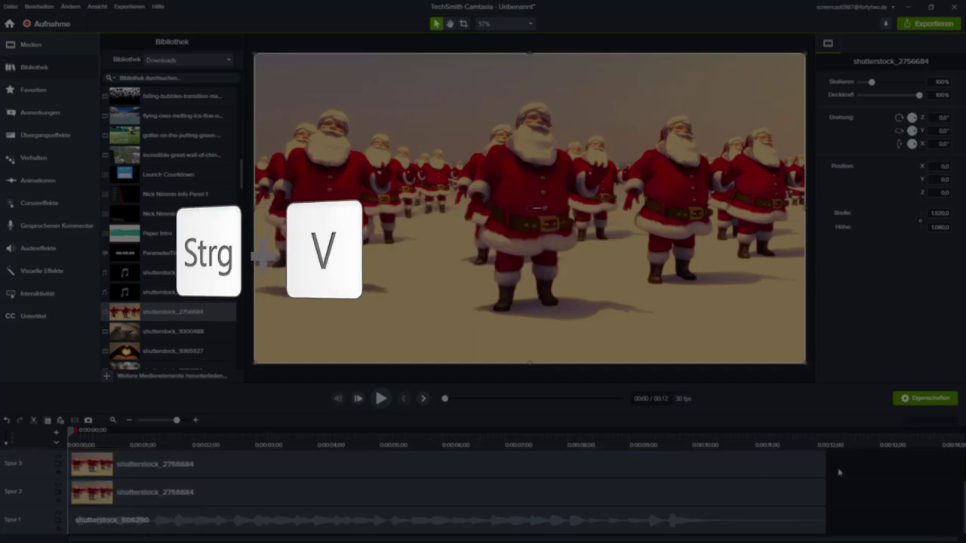
key(ctrl+v)
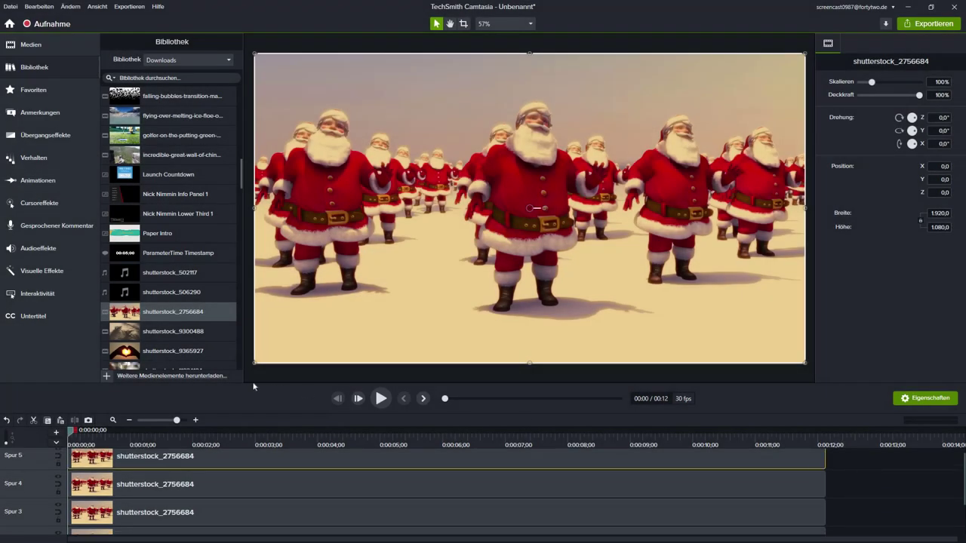
drag(253, 386, 253, 323)
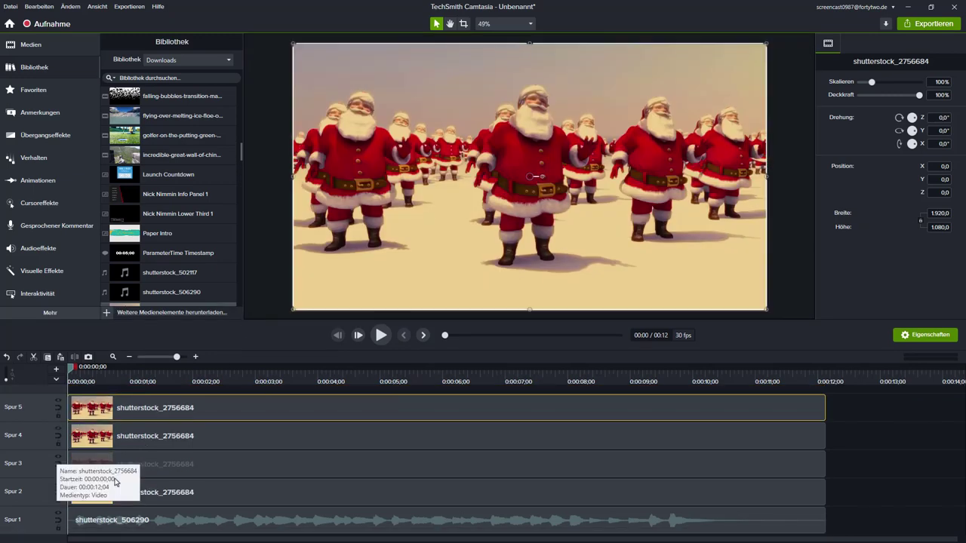
Step: Crop the video clip on track 3 around the left Santa to about 587 × 609
click(163, 464)
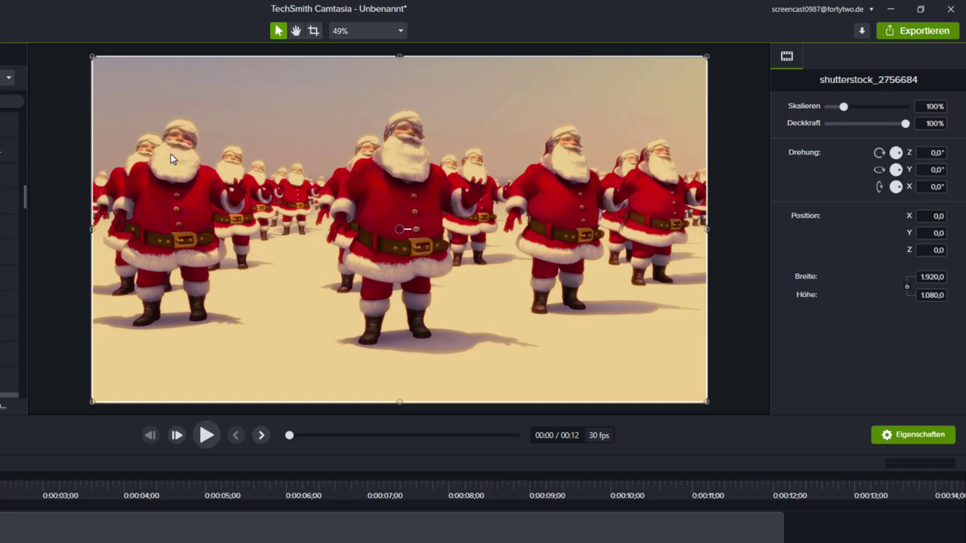
key(alt)
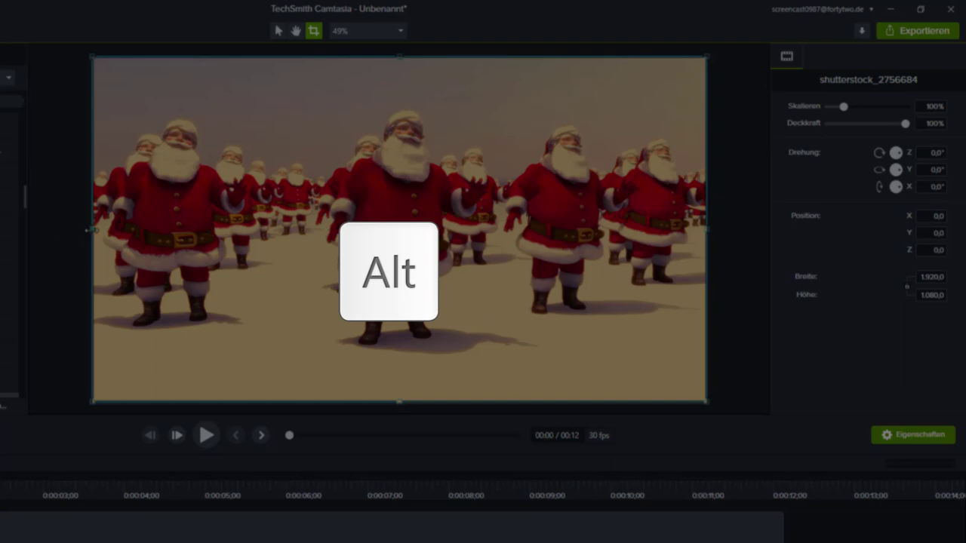
drag(93, 229, 118, 232)
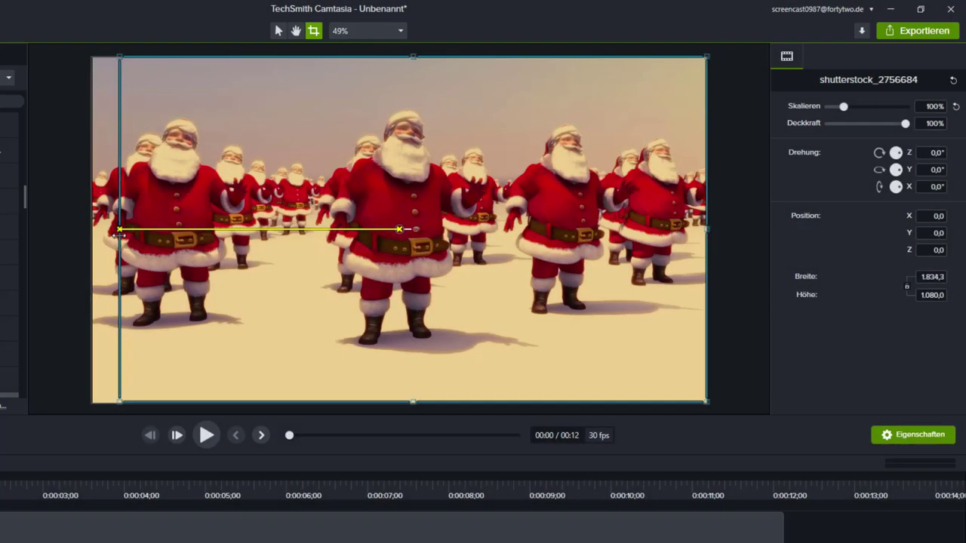
drag(412, 401, 391, 296)
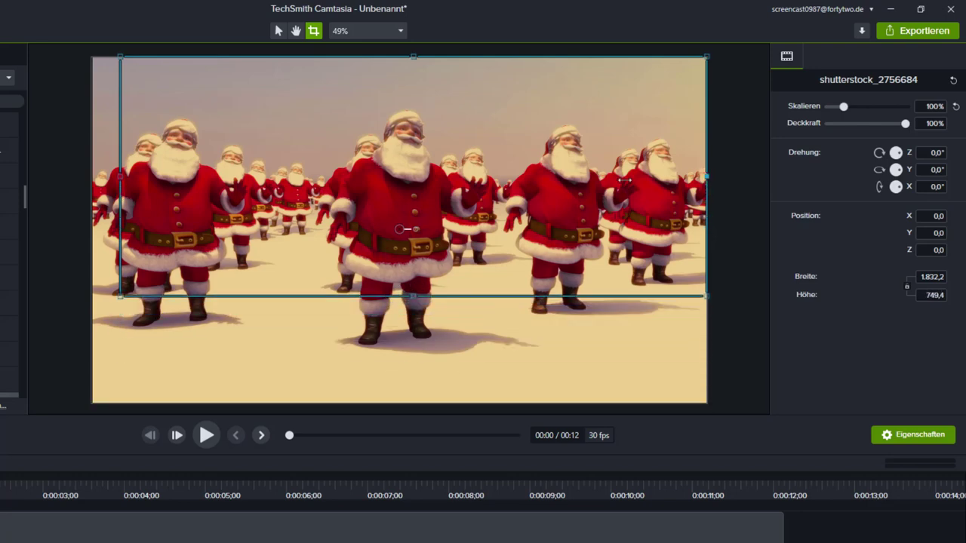
drag(707, 177, 310, 192)
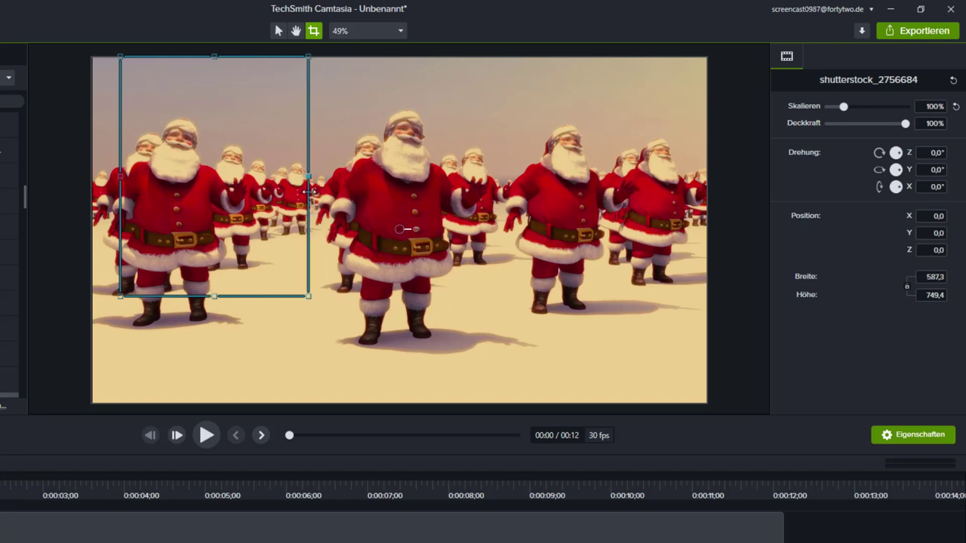
drag(215, 57, 215, 101)
key(Escape)
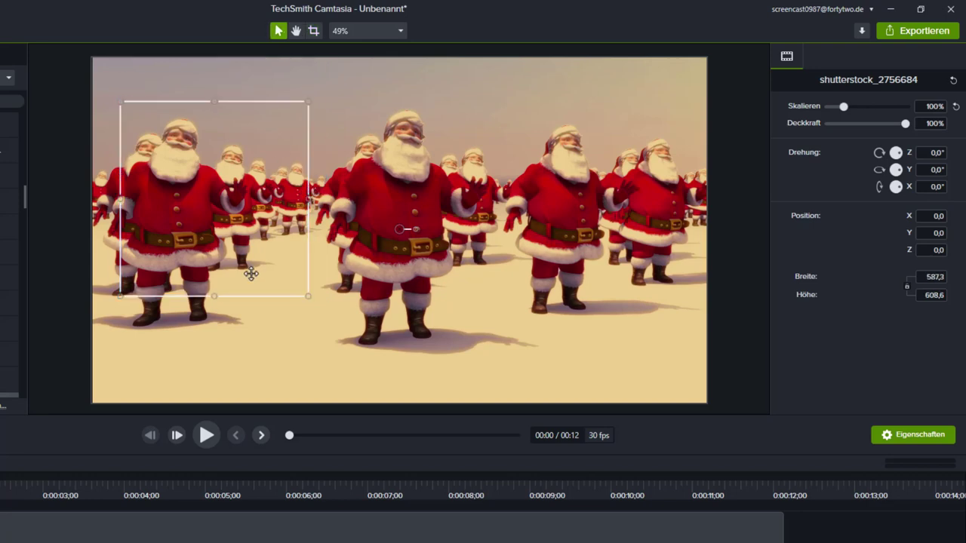
Step: Crop the video clip on track 4 around the middle Santa to about 1002 × 884
key(ctrl+z)
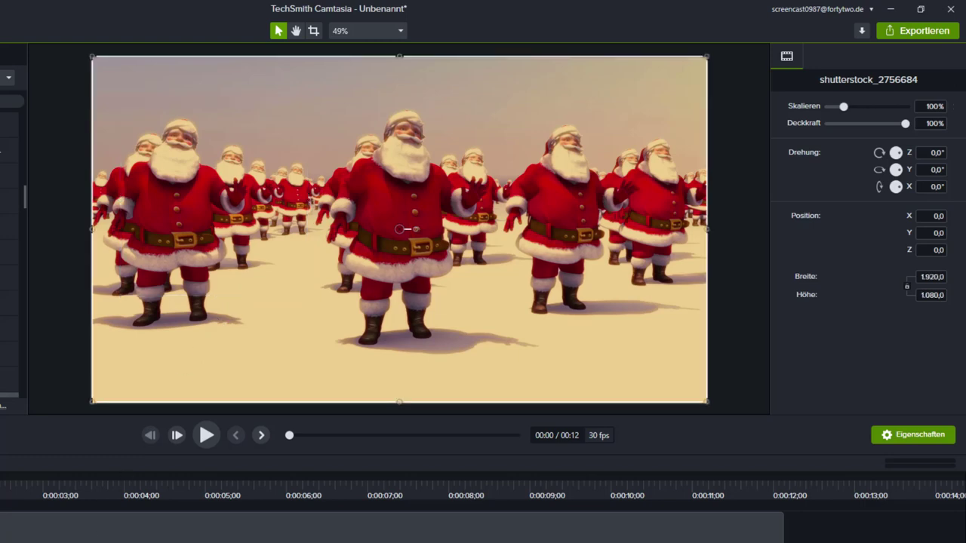
key(c)
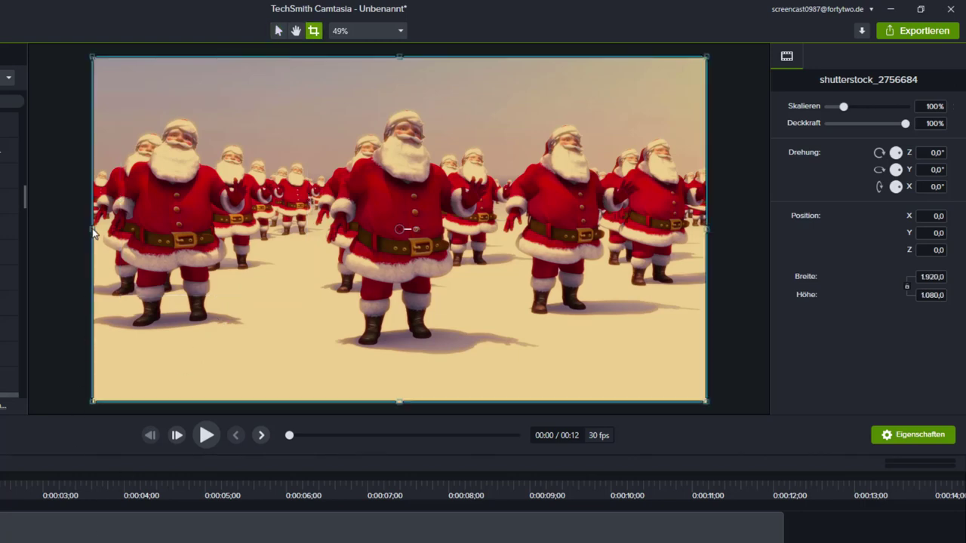
drag(92, 228, 214, 229)
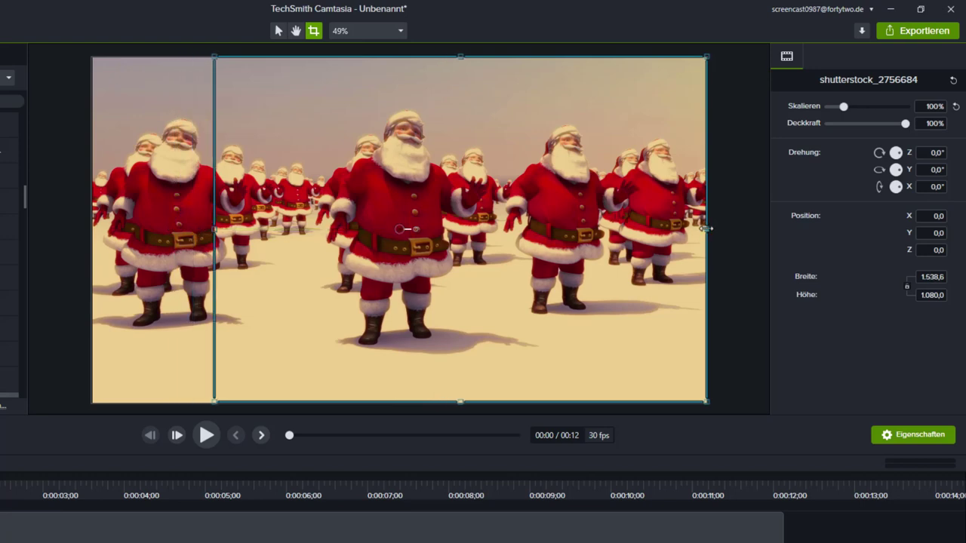
drag(706, 229, 535, 229)
key(ctrl+z)
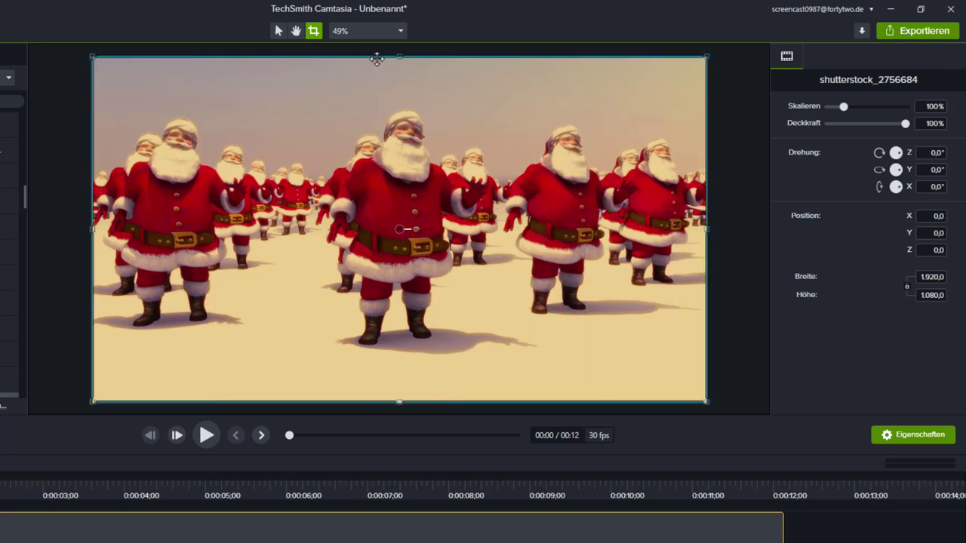
key(ctrl+y)
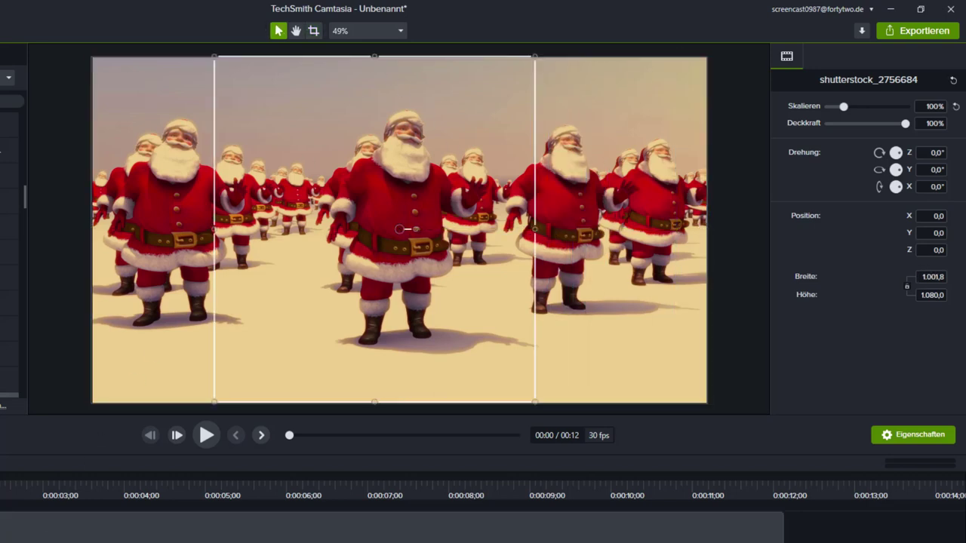
mouse_move(375, 58)
mouse_down()
mouse_move(377, 83)
mouse_move(378, 74)
mouse_up()
key(Escape)
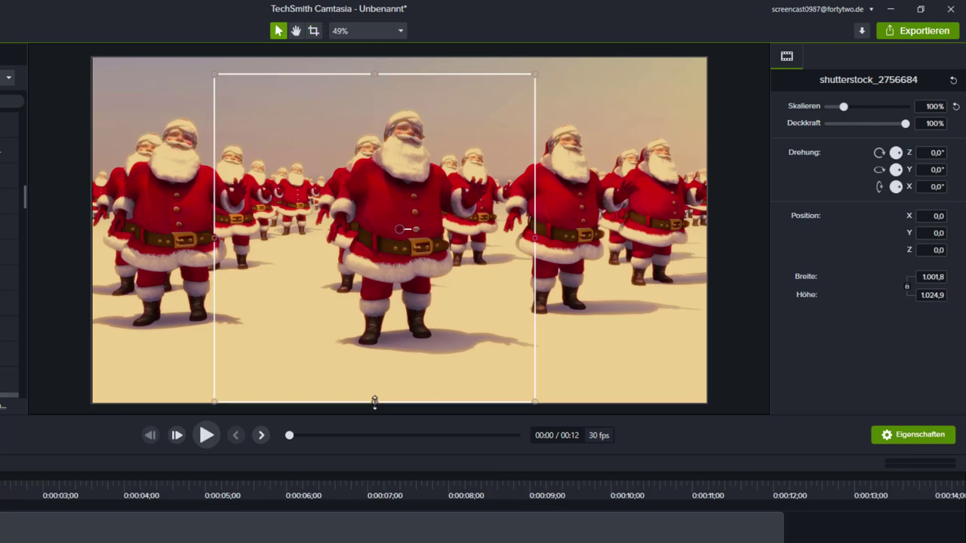
drag(374, 401, 374, 358)
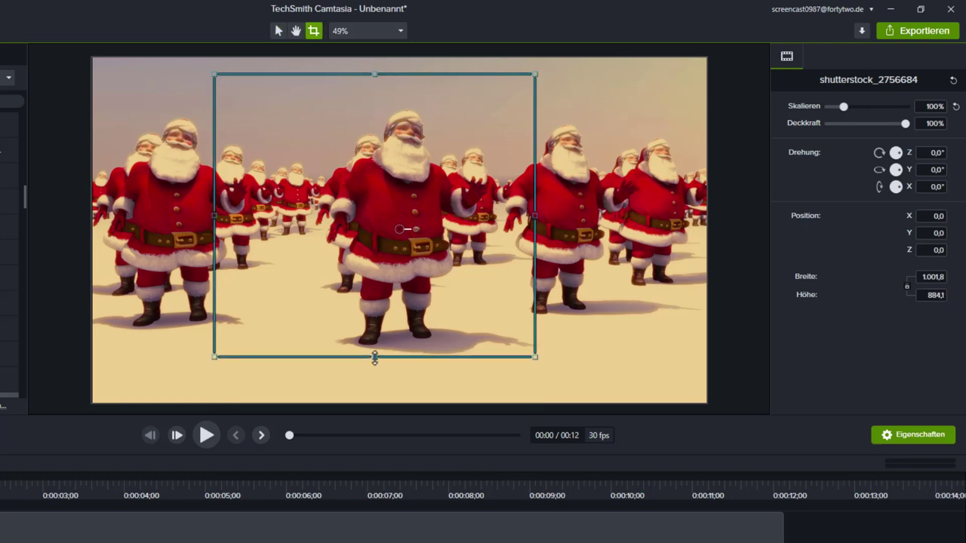
key(Escape)
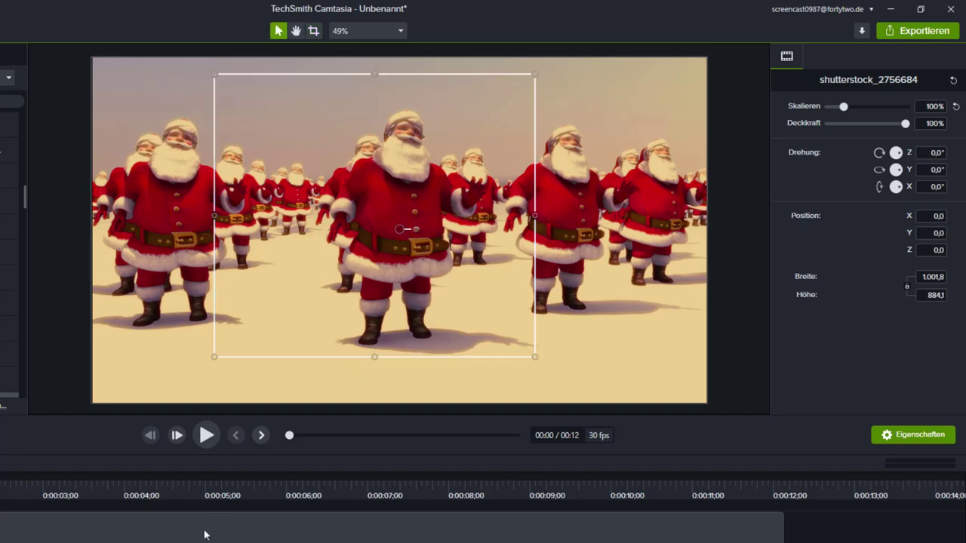
Step: Crop the video clip on track 5 around the right Santa to about 645 × 660 and briefly play the result
key(ctrl+z)
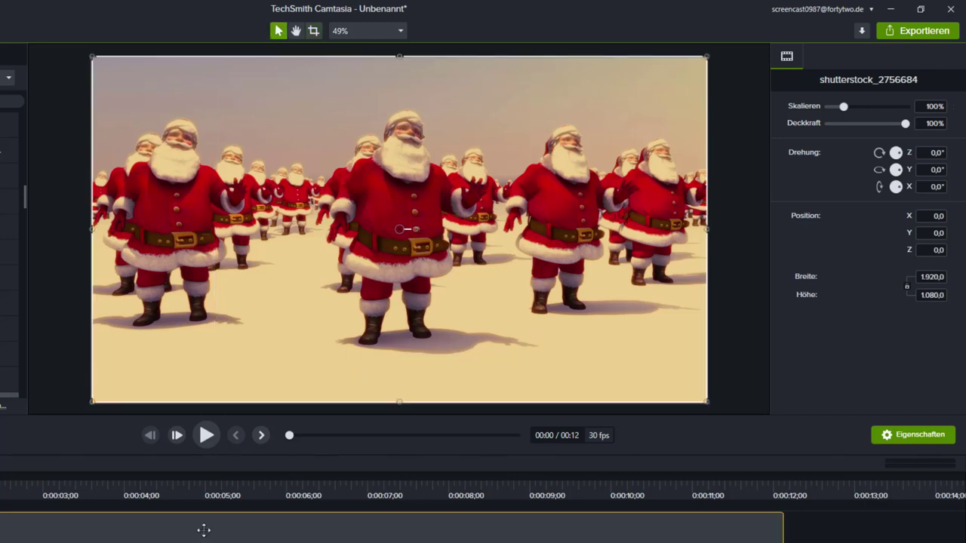
key(alt)
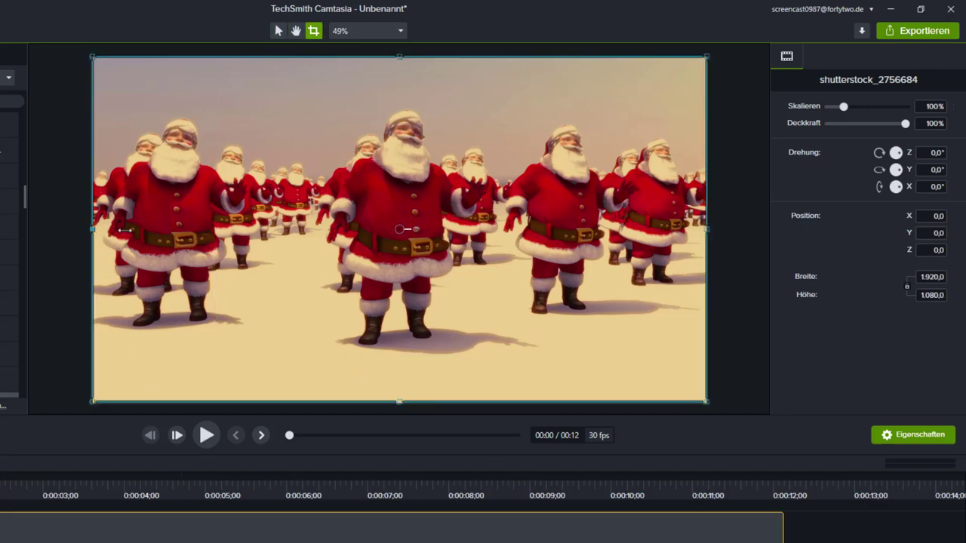
drag(90, 230, 474, 238)
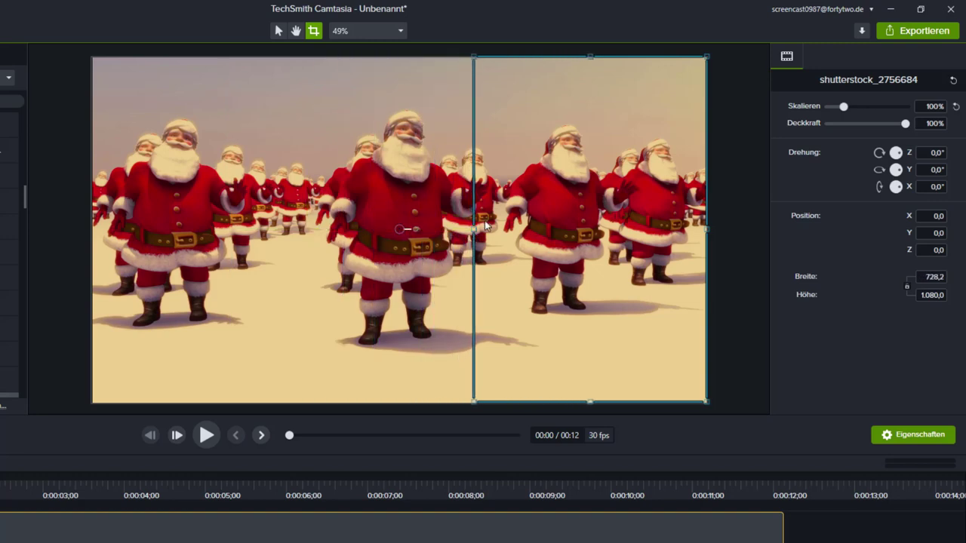
drag(591, 59, 590, 119)
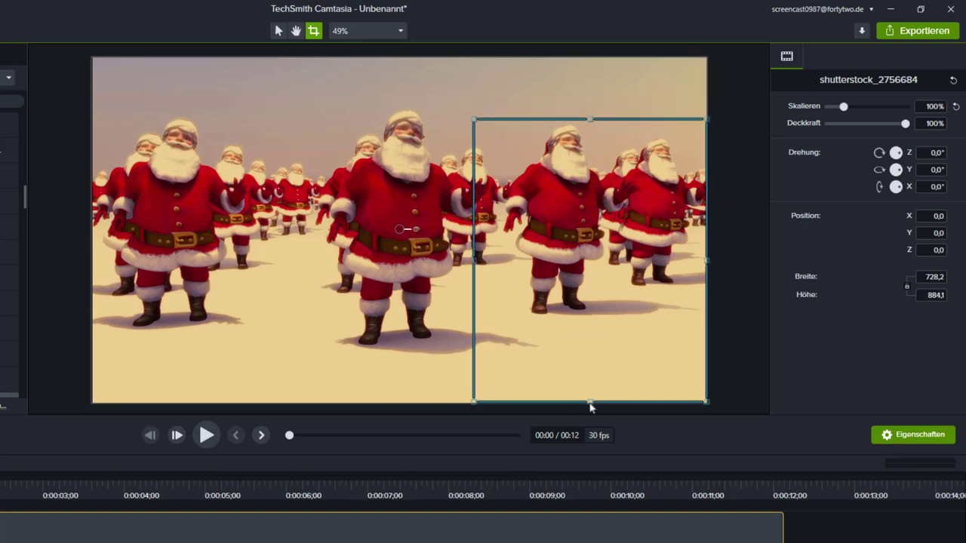
drag(590, 400, 590, 329)
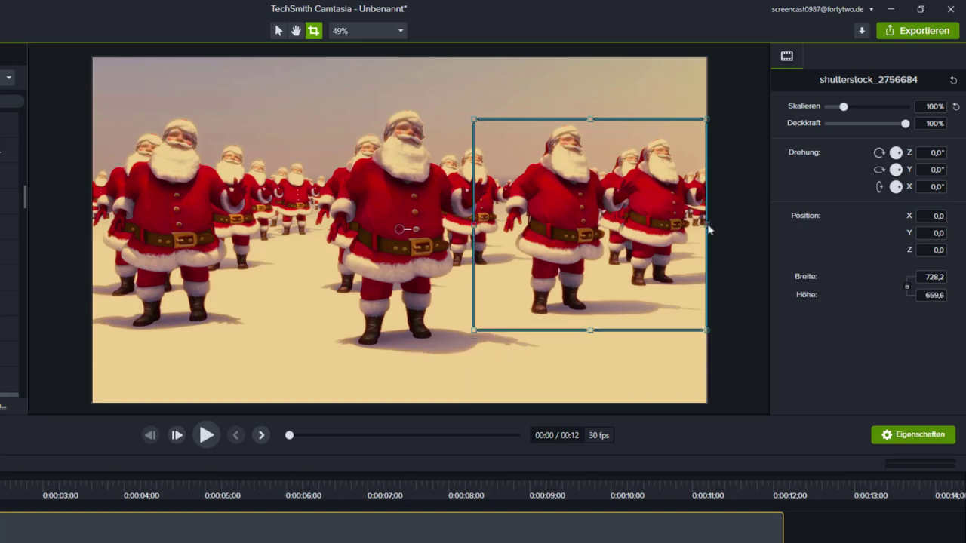
drag(709, 230, 681, 224)
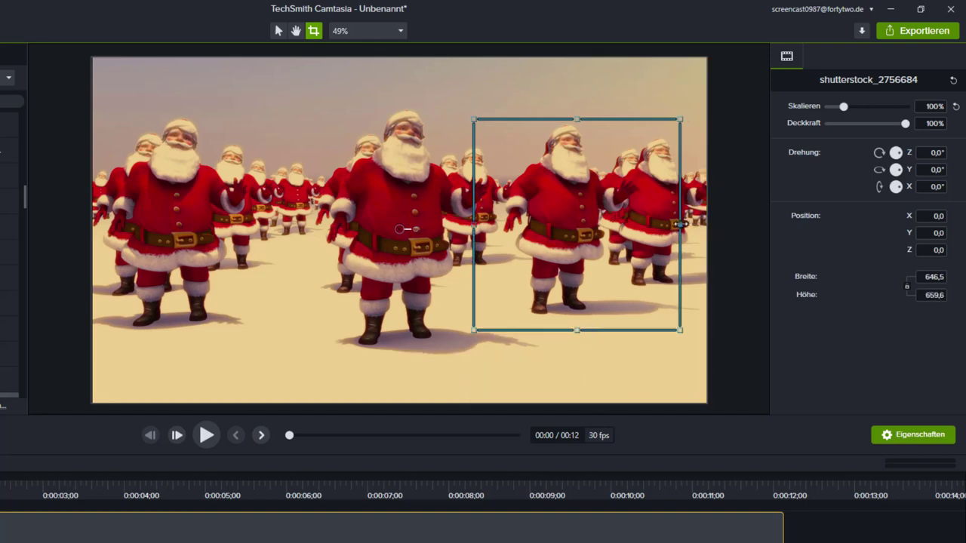
key(Escape)
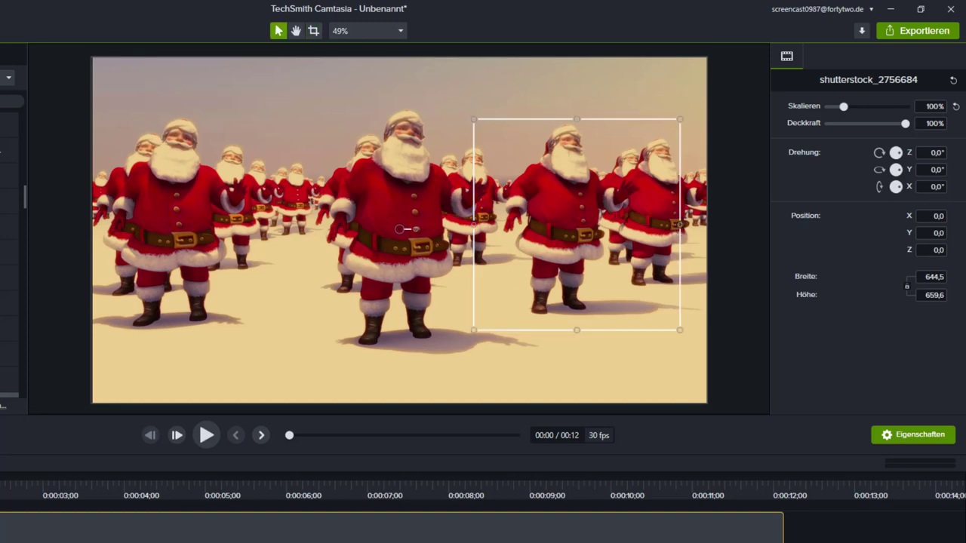
key(space)
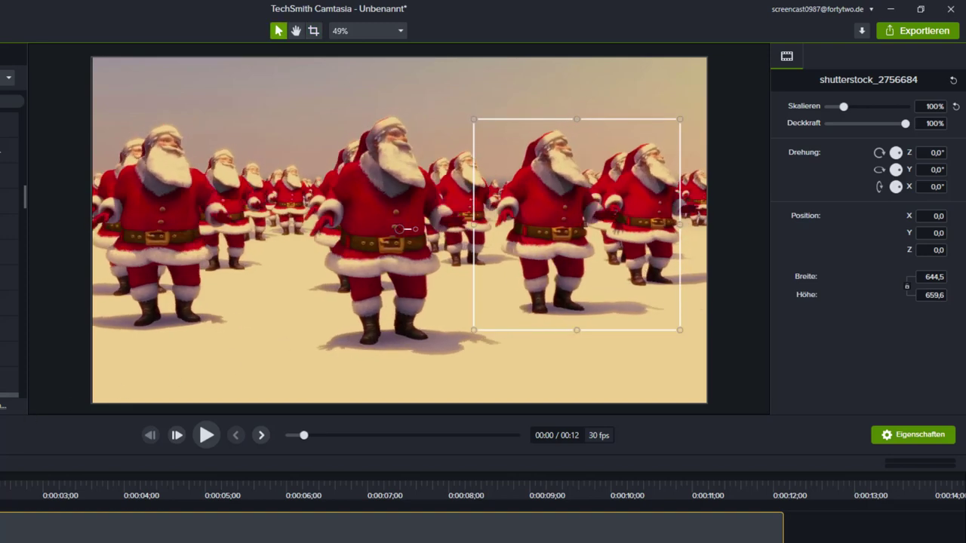
Step: Add the Rahmen visual effect to the three cropped video clips on tracks 3 to 5 together
key(ctrl+Home)
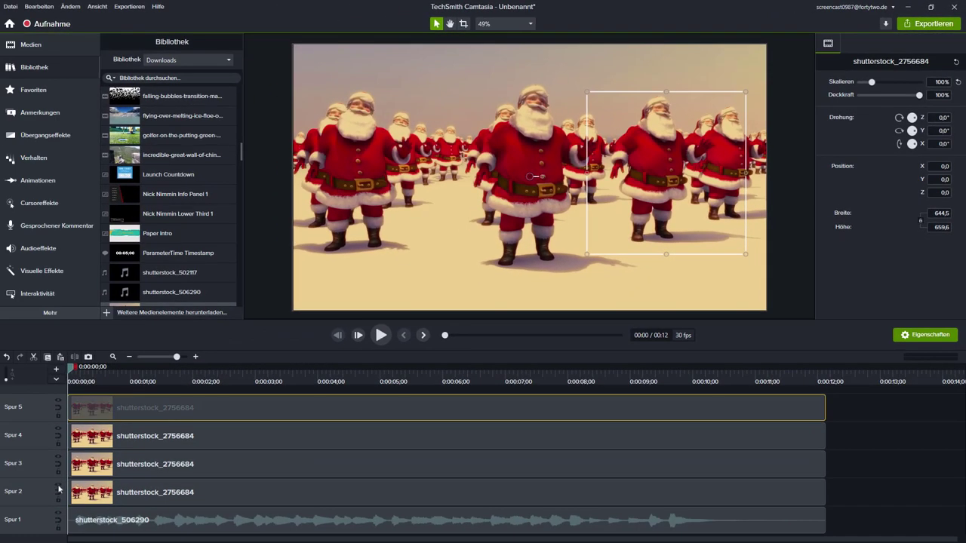
drag(840, 405, 695, 470)
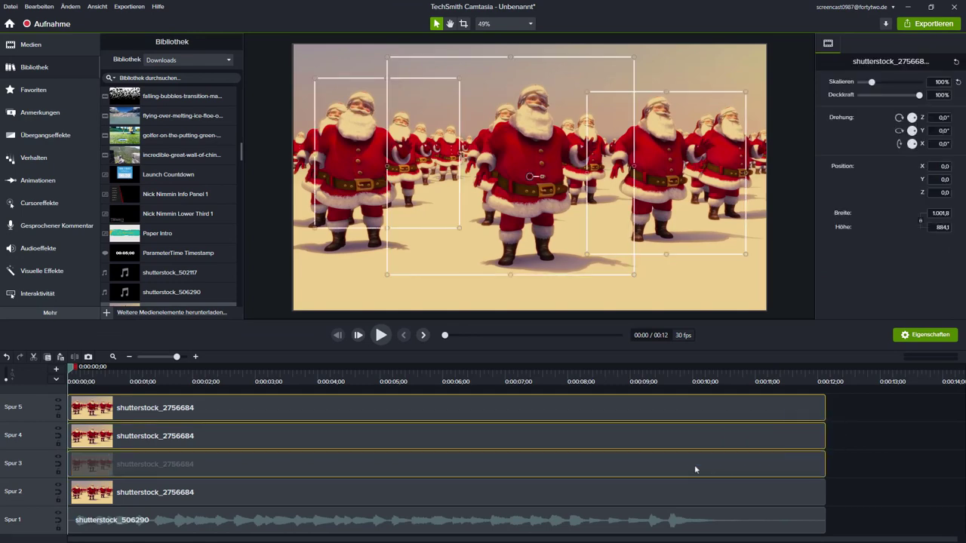
click(43, 272)
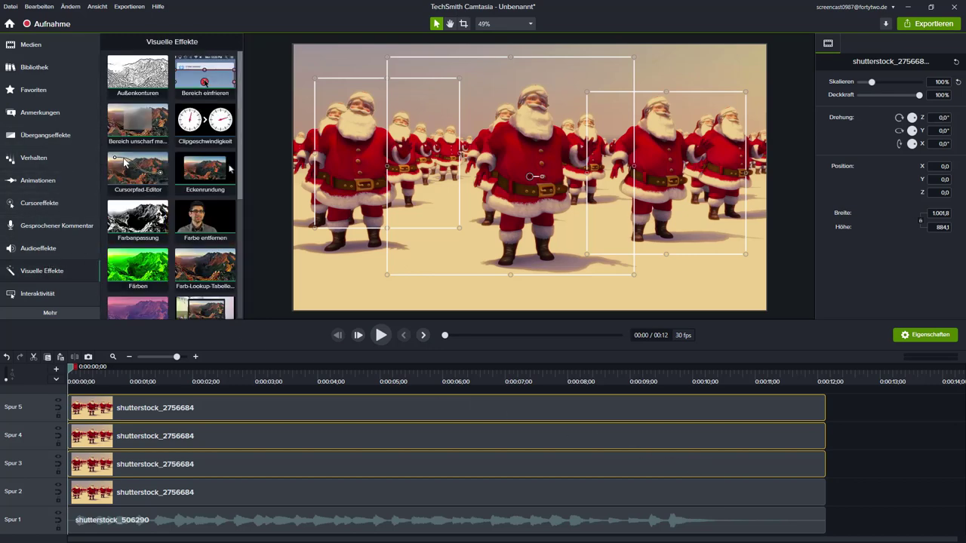
scroll(241, 162, down, 5)
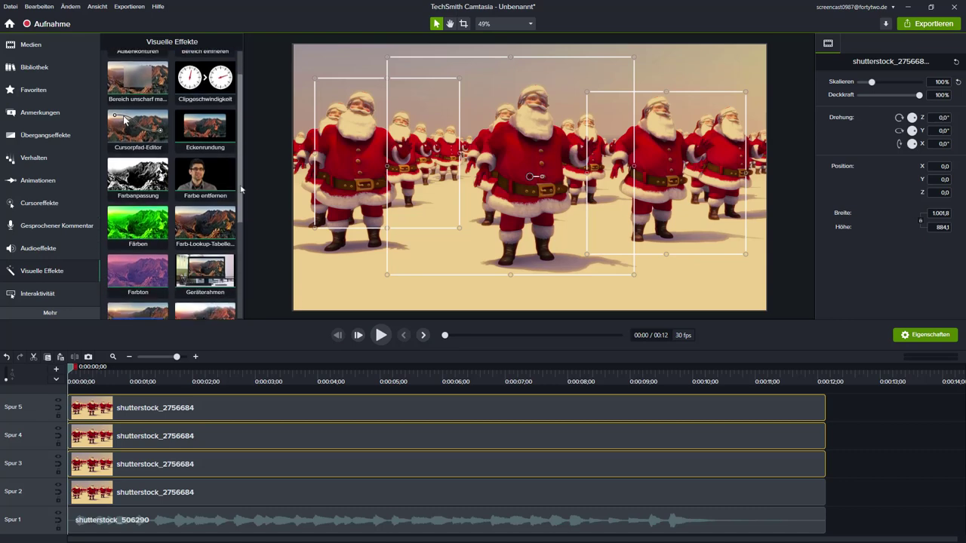
scroll(236, 254, down, 2)
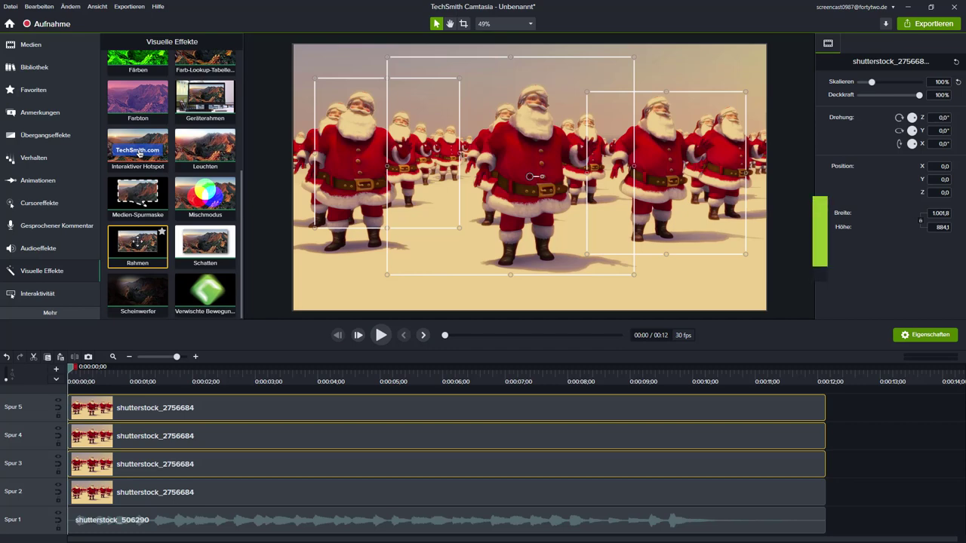
drag(137, 241, 216, 405)
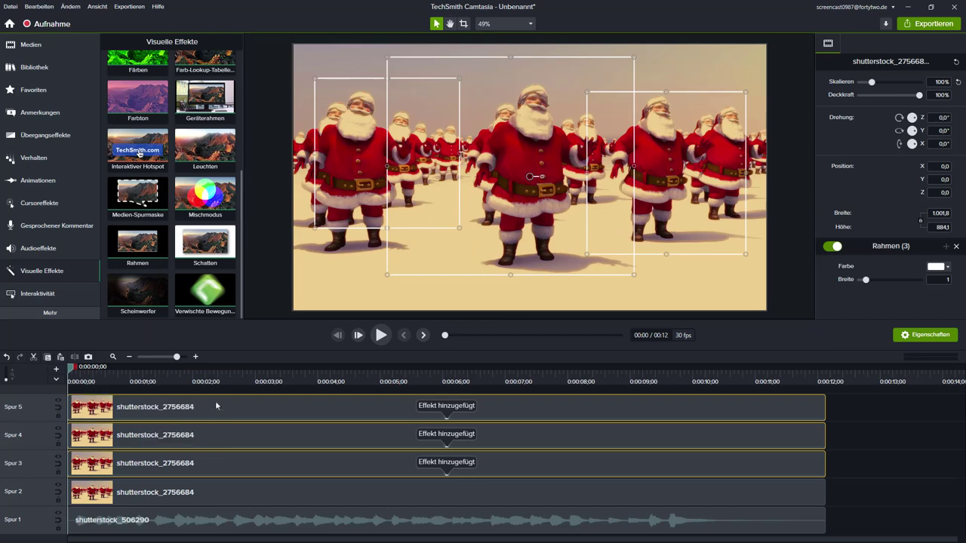
Step: Set the three frames' colour to the beige sampled from the sand in the preview and their width to 10
click(948, 269)
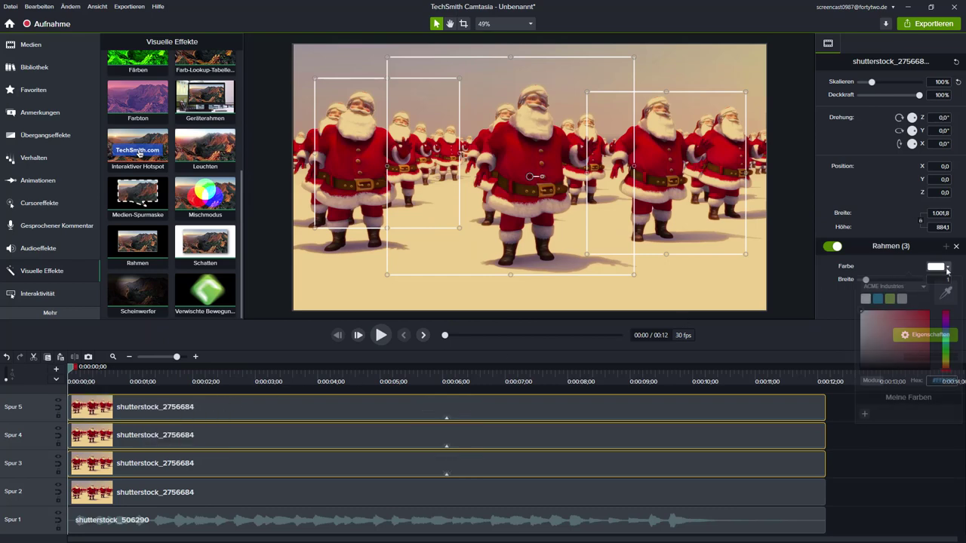
click(947, 293)
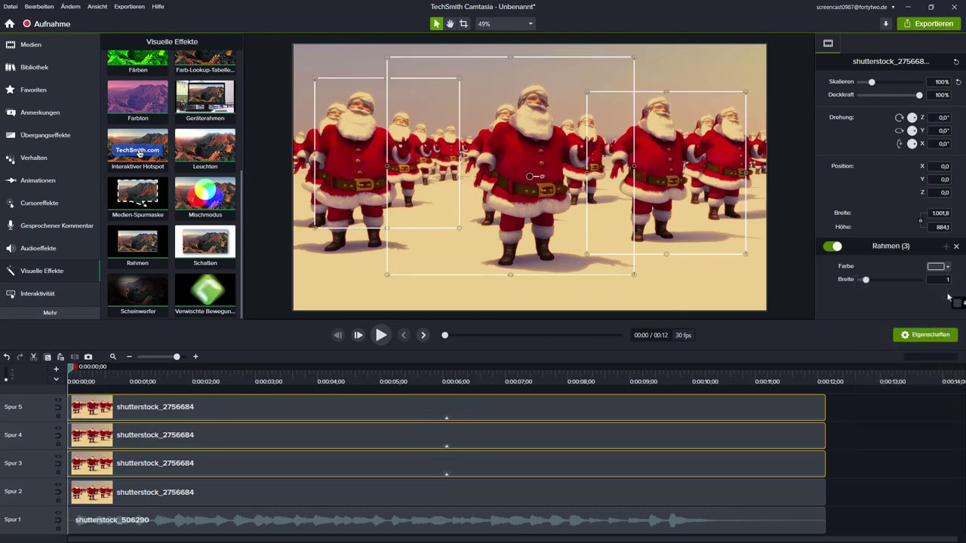
click(693, 273)
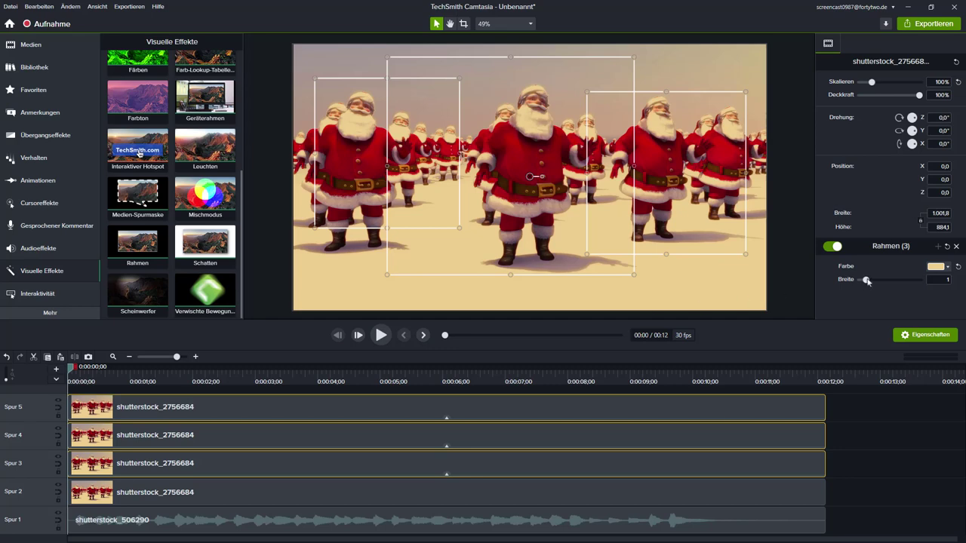
drag(865, 280, 889, 281)
drag(896, 284, 925, 284)
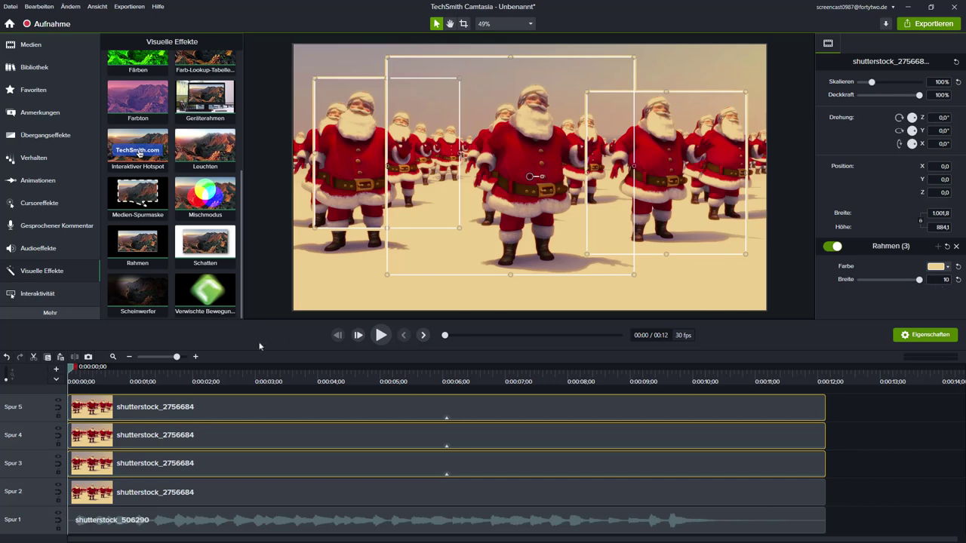
click(867, 408)
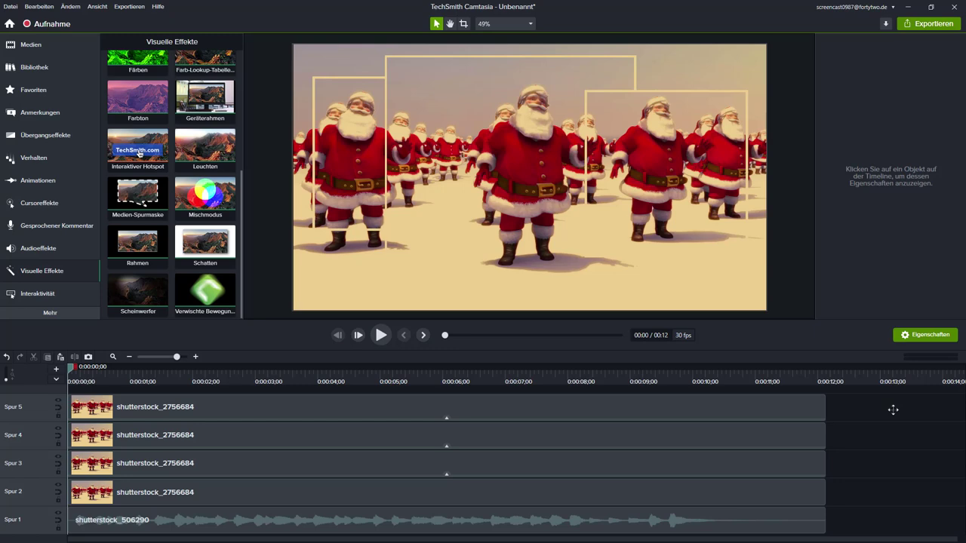
Step: Add the Schatten effect to the clips on tracks 3 to 5 with offset 6, opacity 56% and blur 15
drag(841, 406, 765, 473)
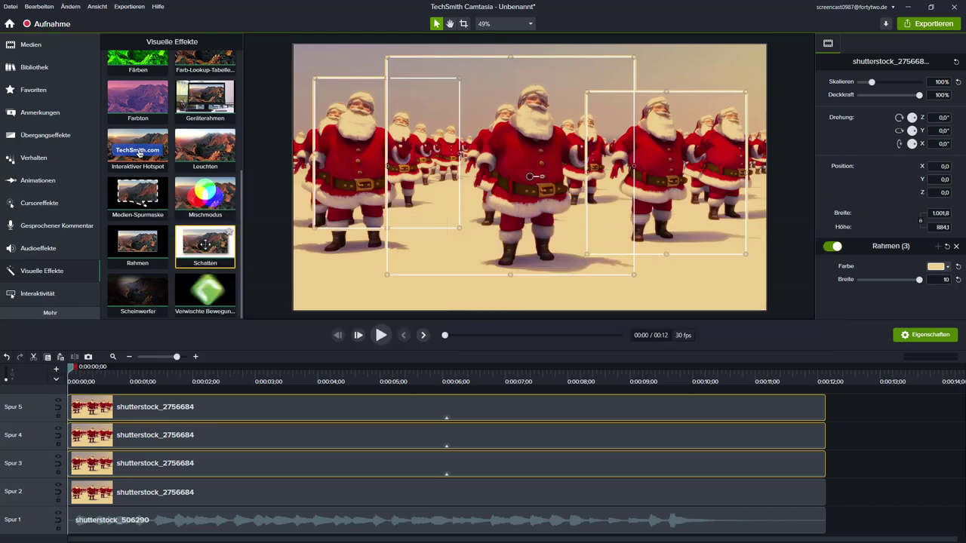
drag(205, 243, 281, 413)
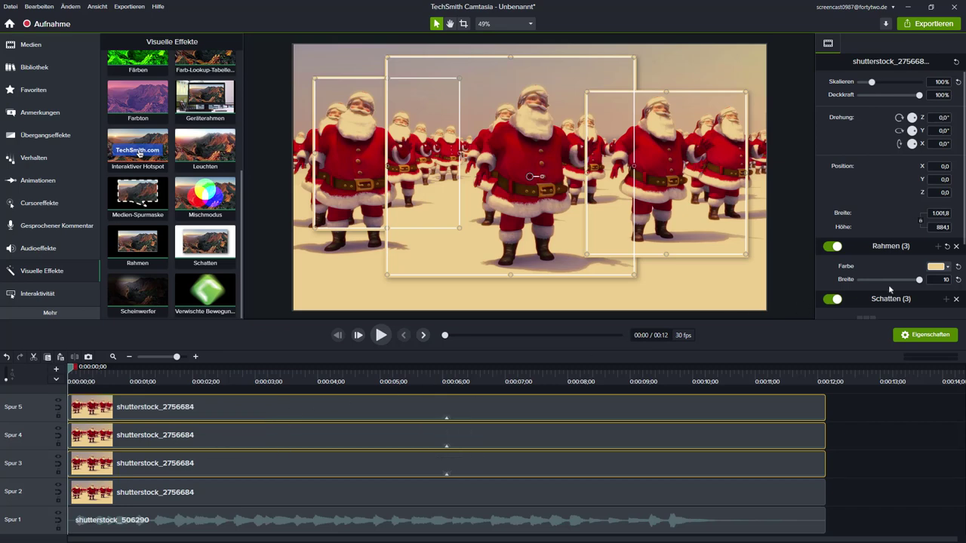
scroll(889, 284, down, 3)
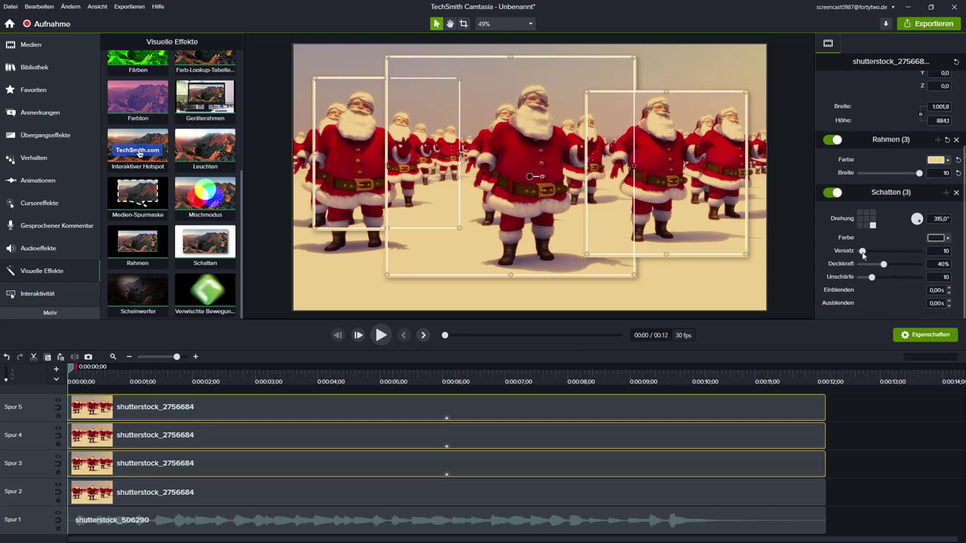
drag(863, 253, 860, 253)
mouse_move(886, 267)
mouse_down()
mouse_move(896, 270)
mouse_move(876, 280)
mouse_up()
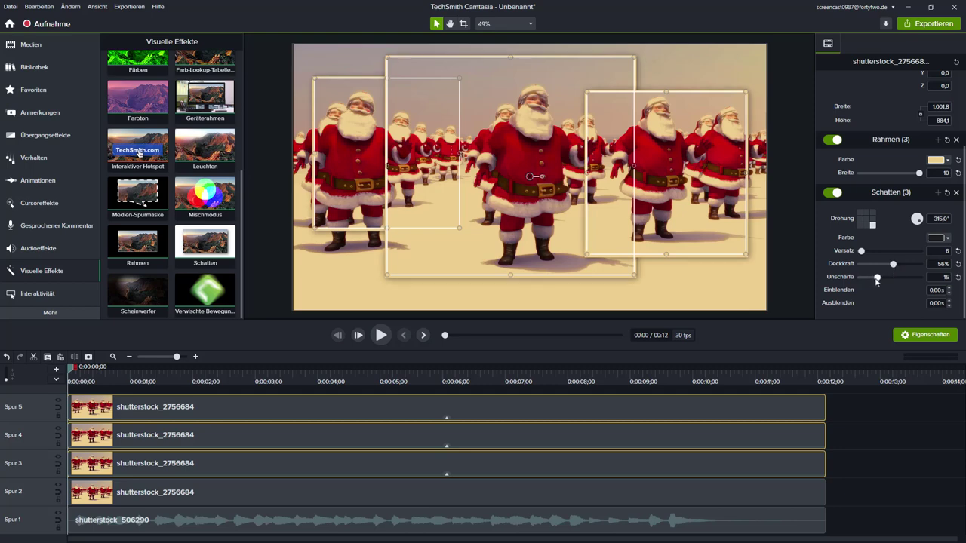
click(887, 404)
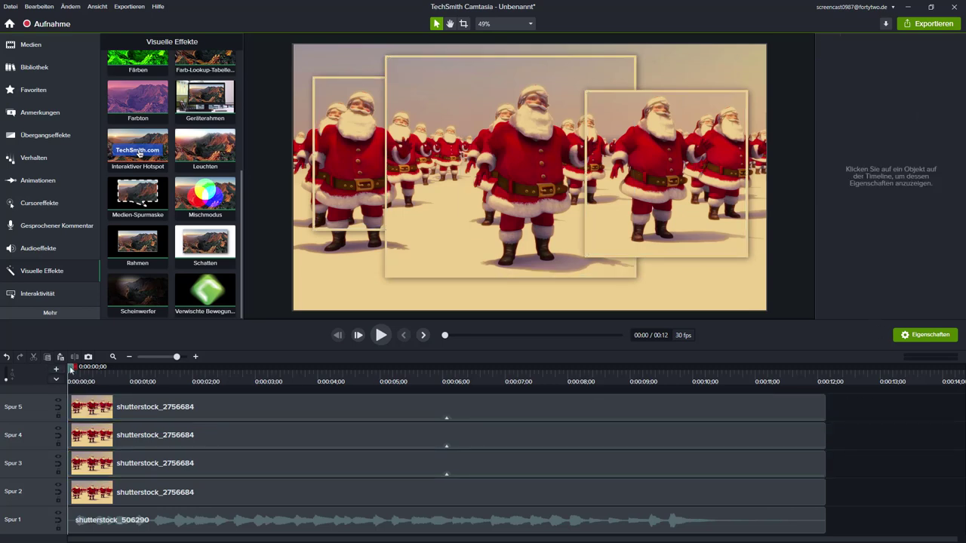
Step: Apply the Farbanpassung visual effect to the full-size background clip on track 2
mouse_move(71, 370)
mouse_down()
mouse_move(435, 372)
mouse_move(72, 371)
mouse_up()
click(392, 492)
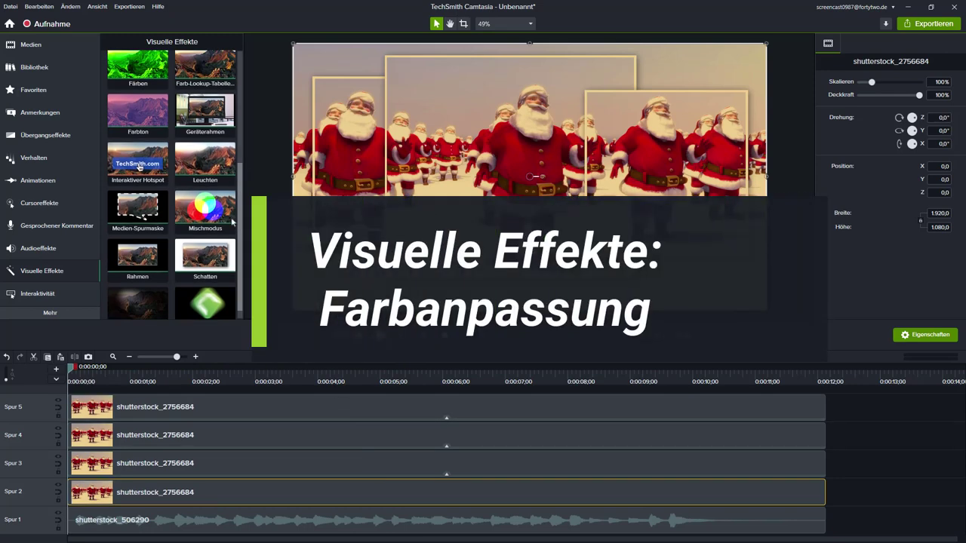
scroll(231, 189, up, 3)
scroll(139, 244, up, 5)
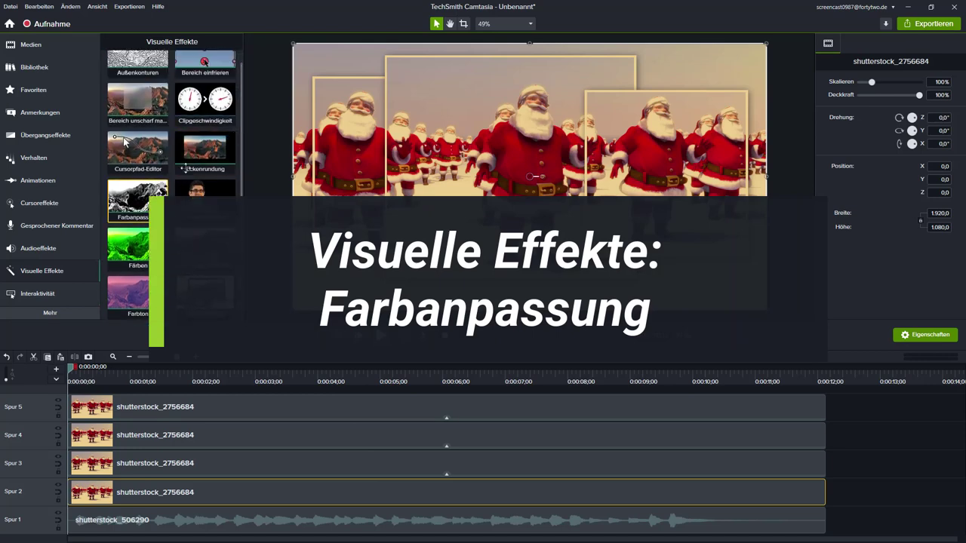
drag(138, 200, 321, 492)
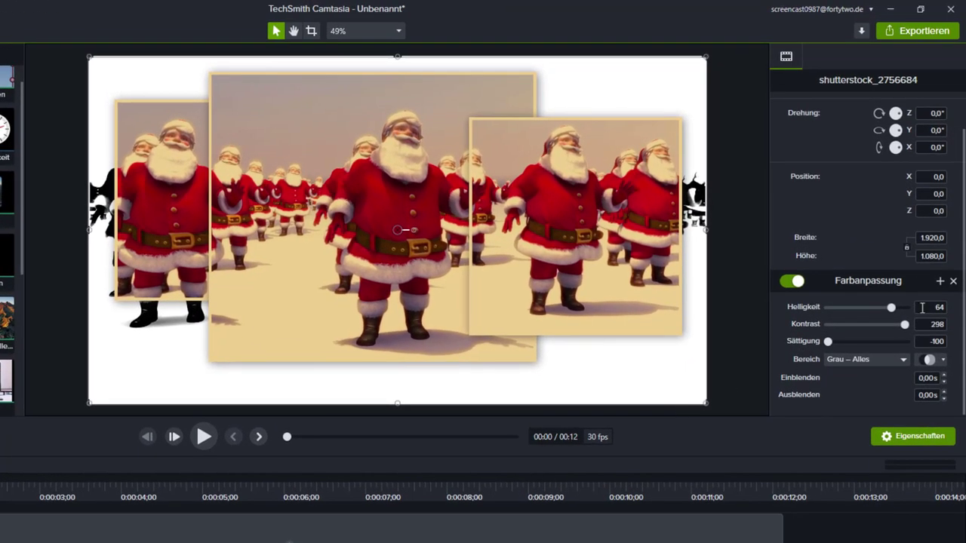
Step: Set the background clip's colour adjustment to brightness 21 and contrast -42
click(934, 236)
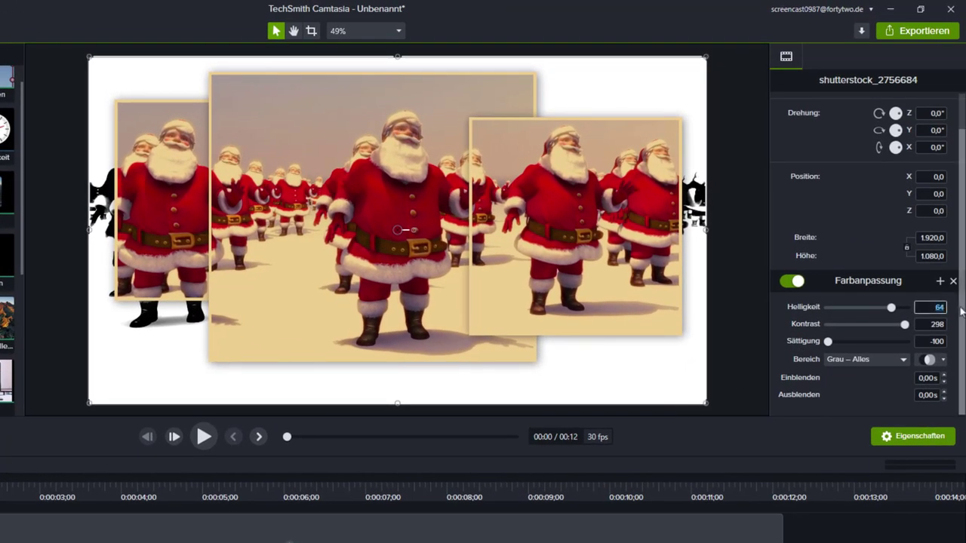
text(21)
key(Tab)
key(Tab)
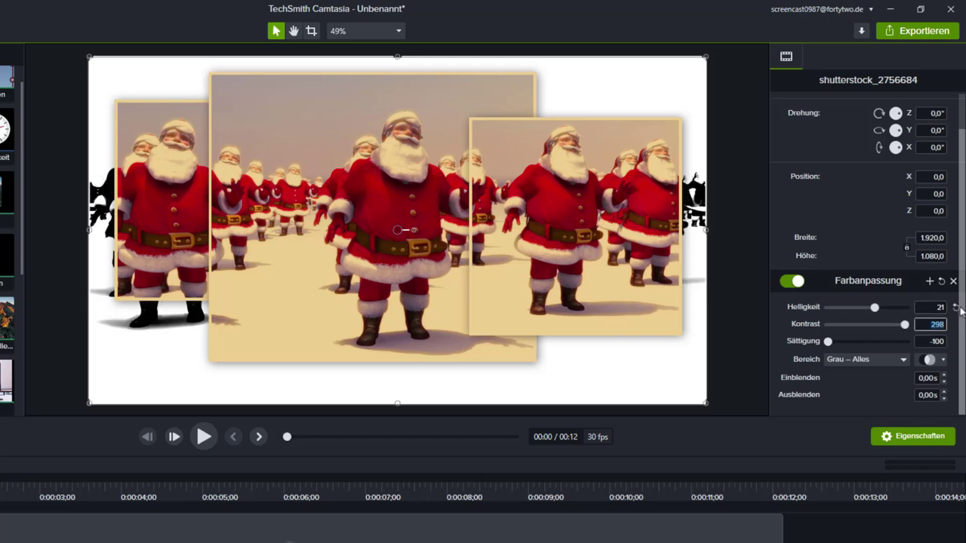
text(-42)
key(Tab)
key(Tab)
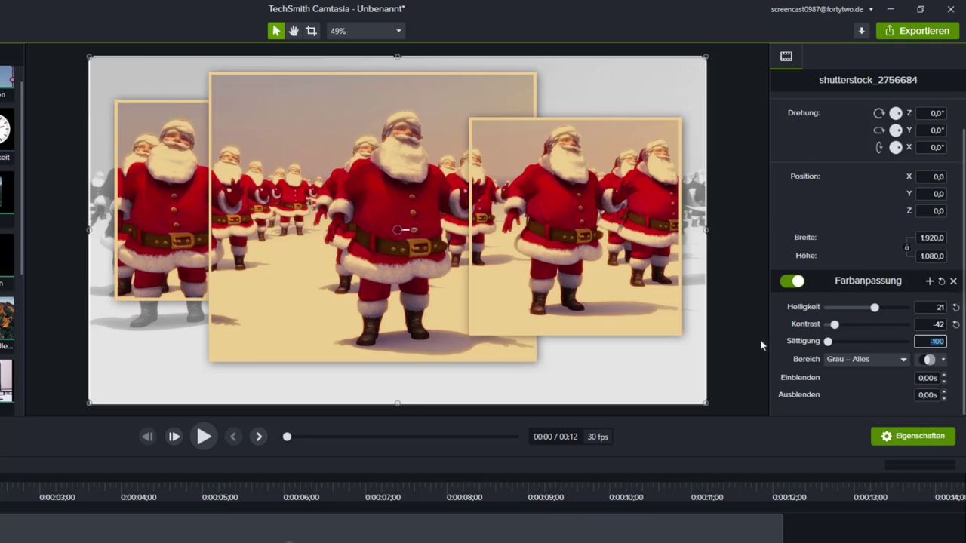
mouse_move(287, 436)
mouse_down()
mouse_move(329, 436)
mouse_move(286, 437)
mouse_up()
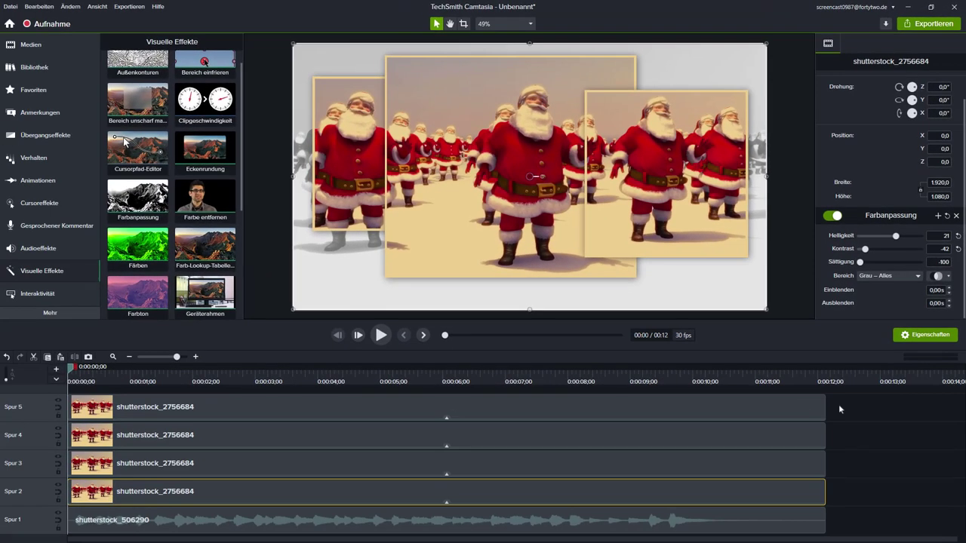
Step: Add the Treiben behavior to the three framed clips on tracks 3 to 5 and briefly play the result
drag(838, 404, 757, 463)
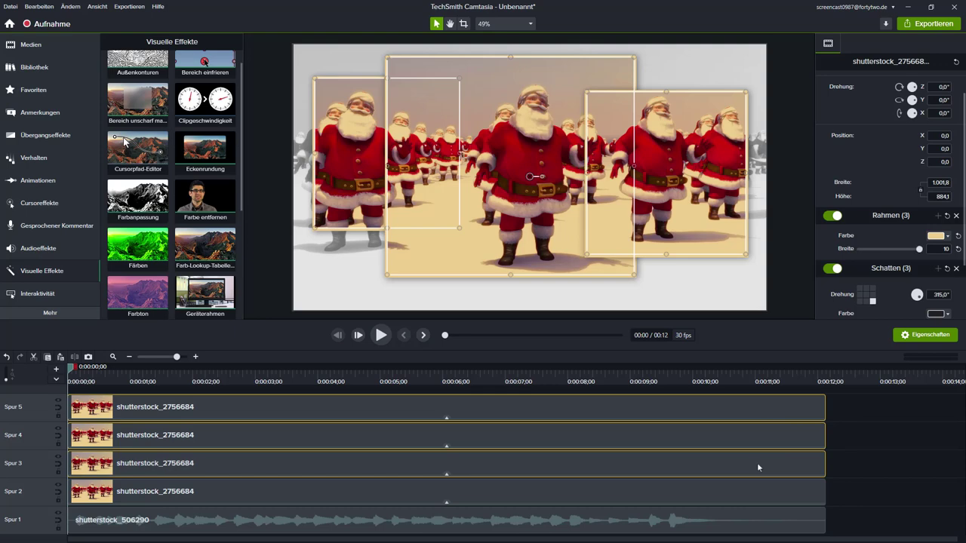
click(41, 158)
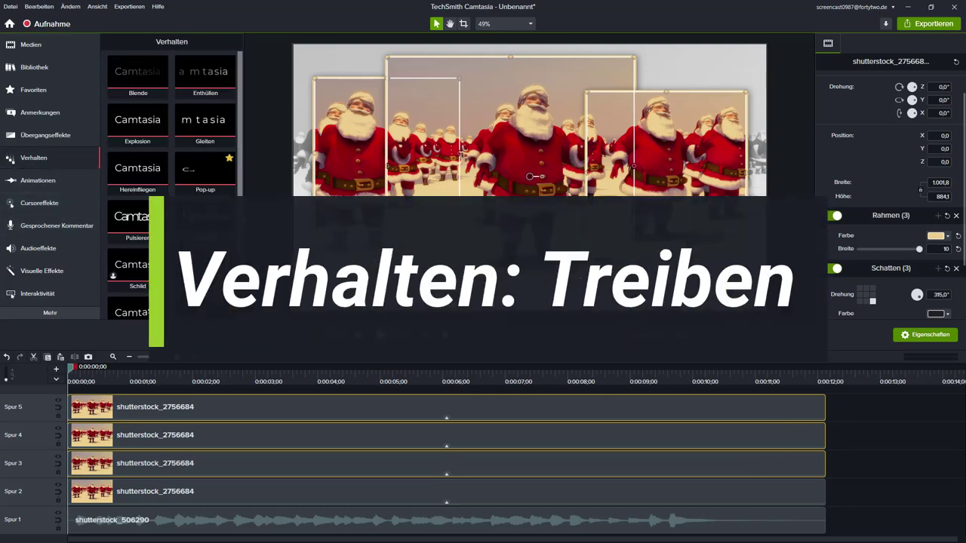
scroll(171, 181, down, 1)
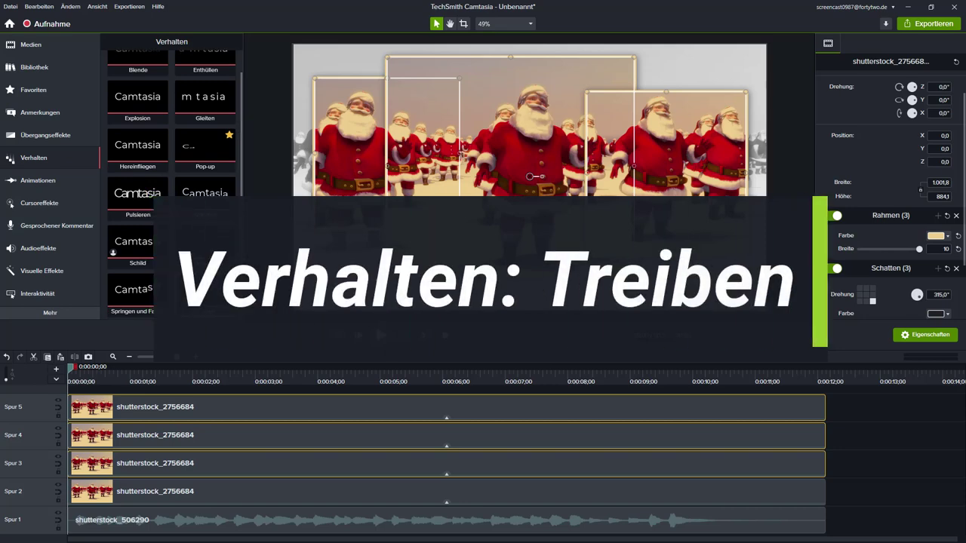
drag(205, 294, 374, 400)
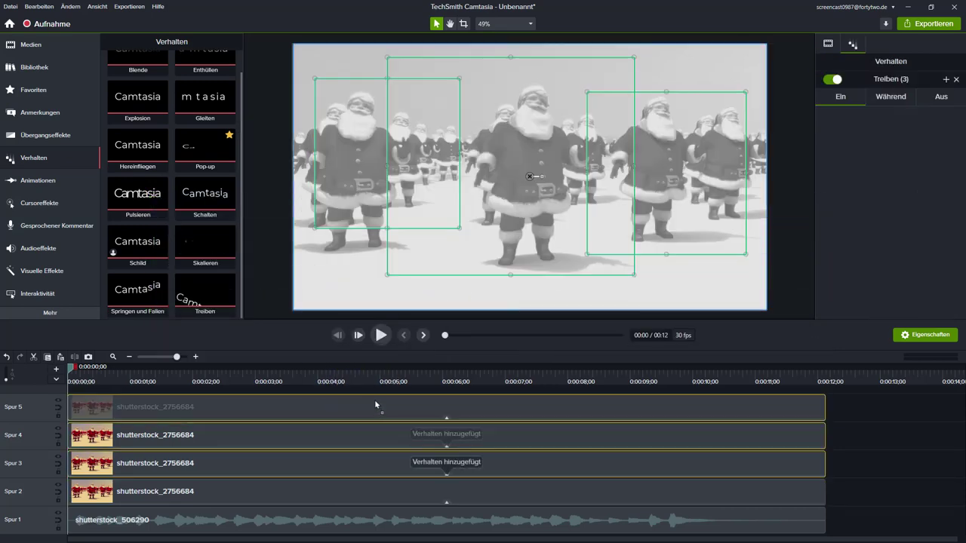
click(390, 345)
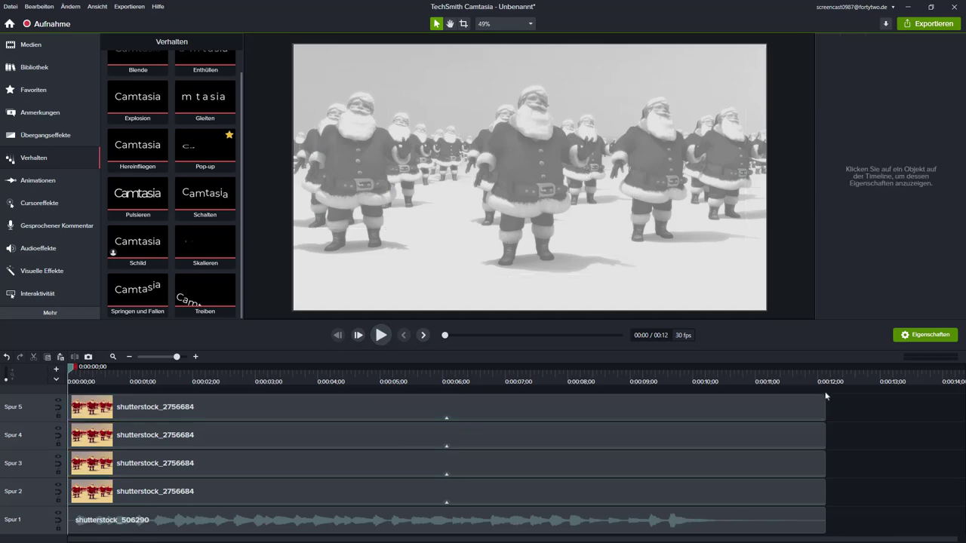
click(383, 336)
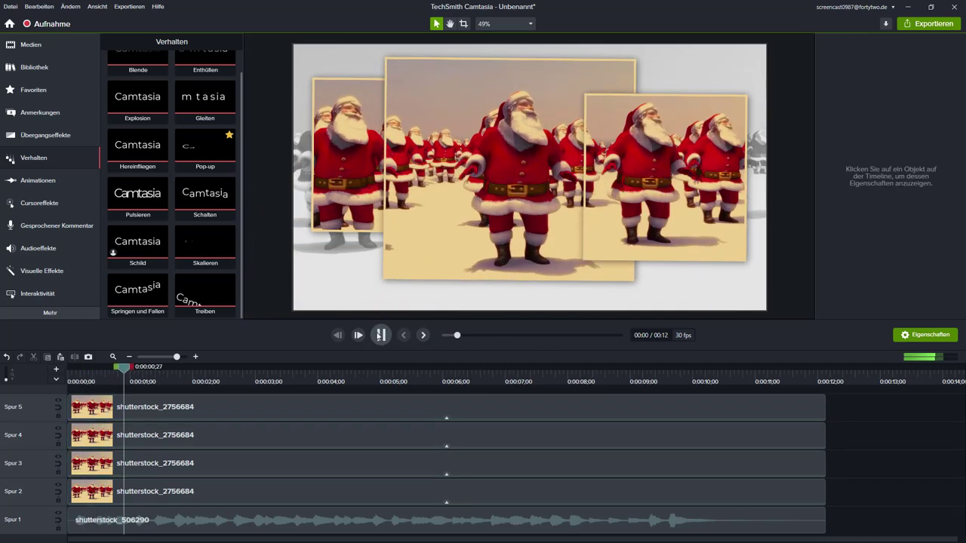
click(380, 335)
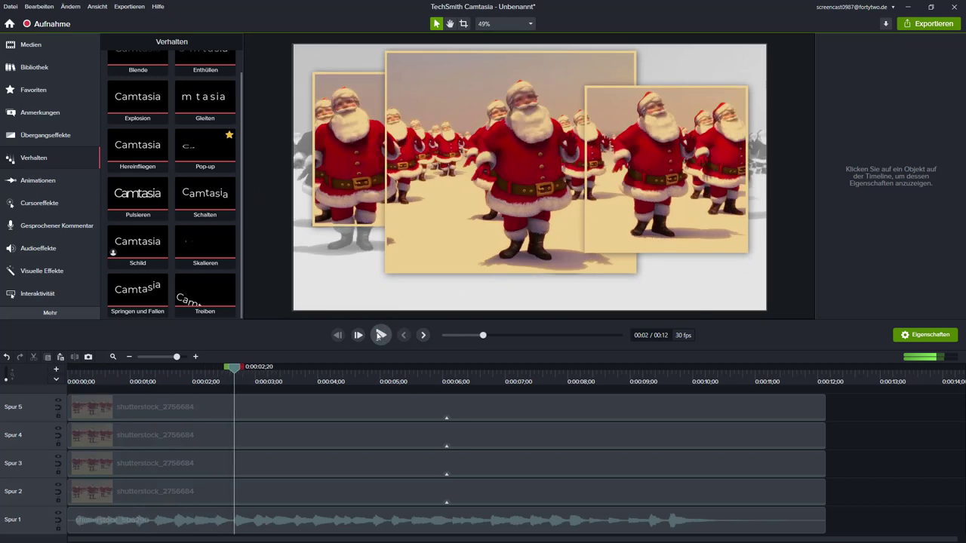
Step: Disable the music track 1 and replay the entry animation from the timeline start
click(58, 514)
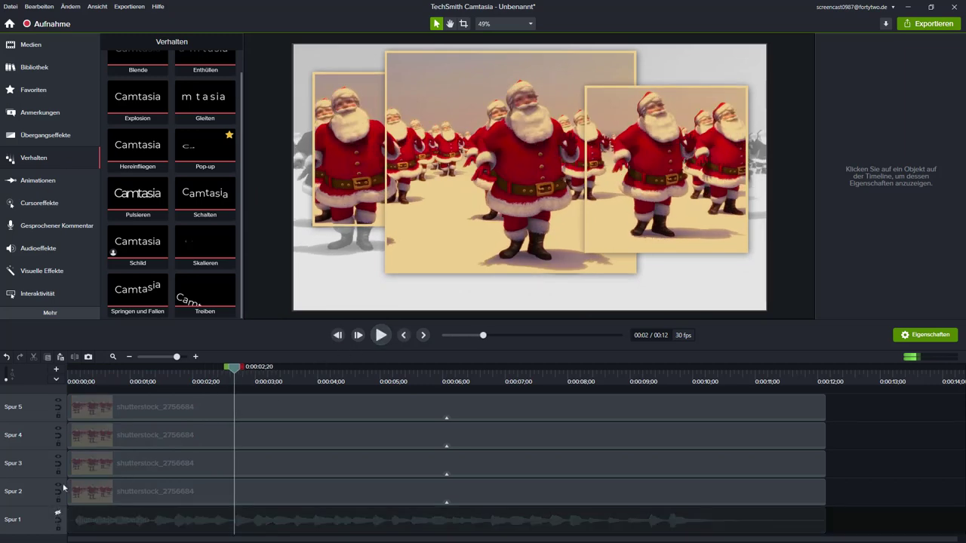
click(93, 376)
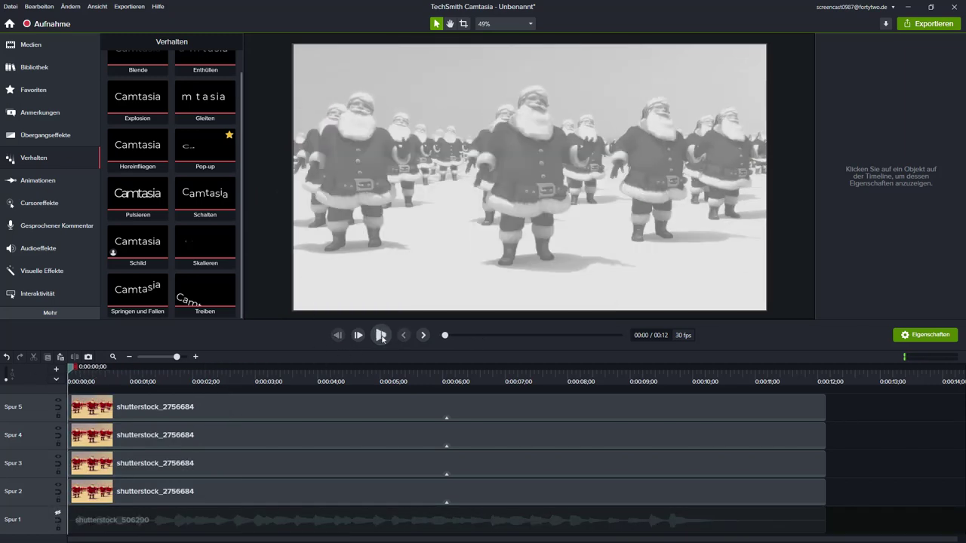
click(381, 336)
click(381, 335)
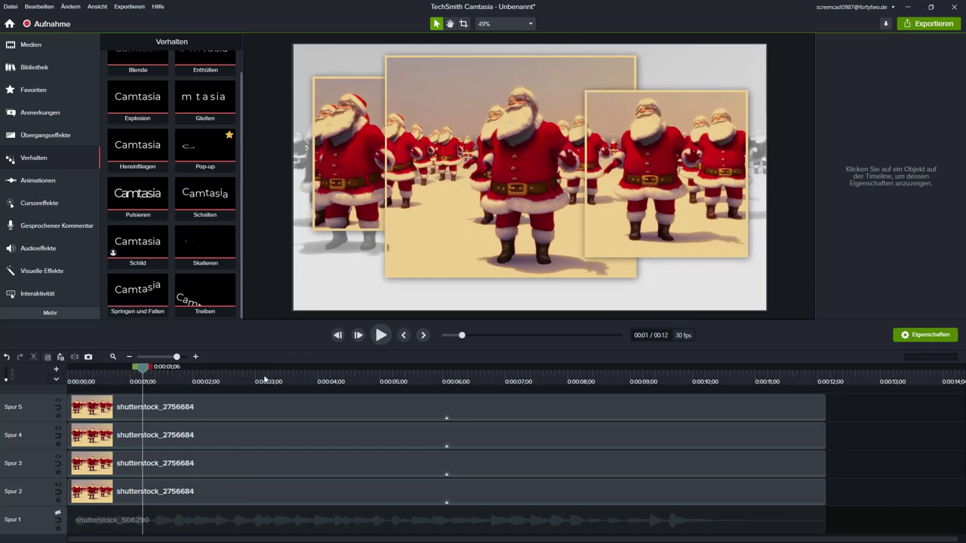
Step: Try shifting the track 5 clip about 0.7 seconds later, compare its sync with the others, and move it back to the timeline start
click(230, 408)
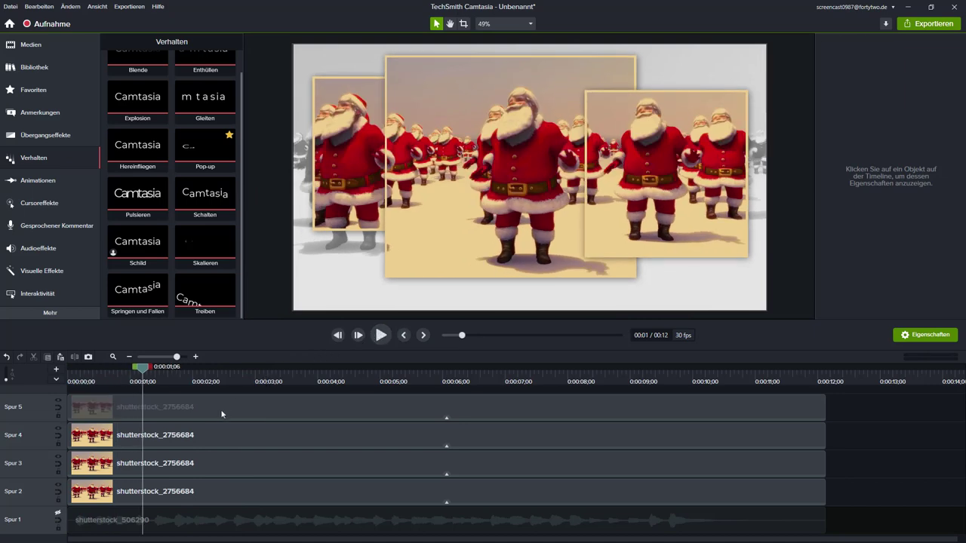
click(210, 410)
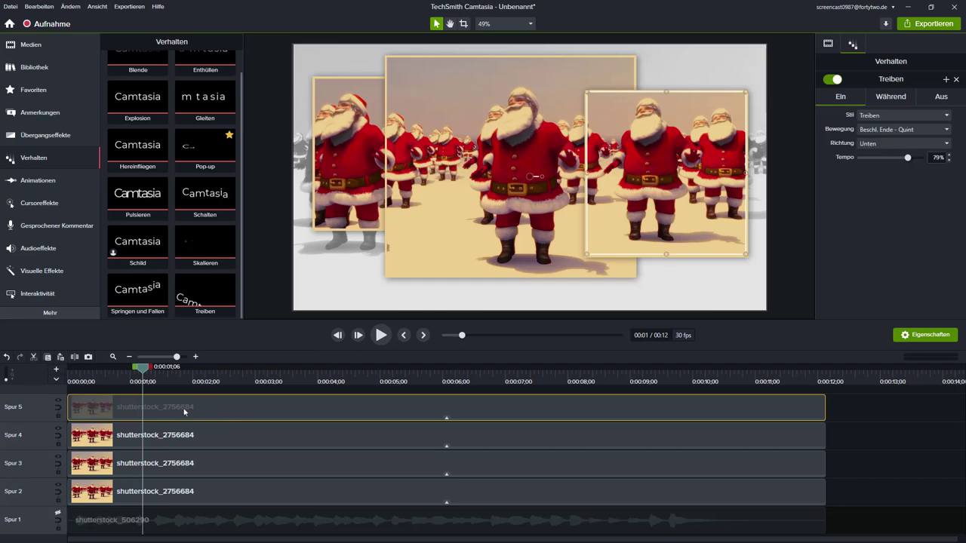
drag(184, 412, 225, 410)
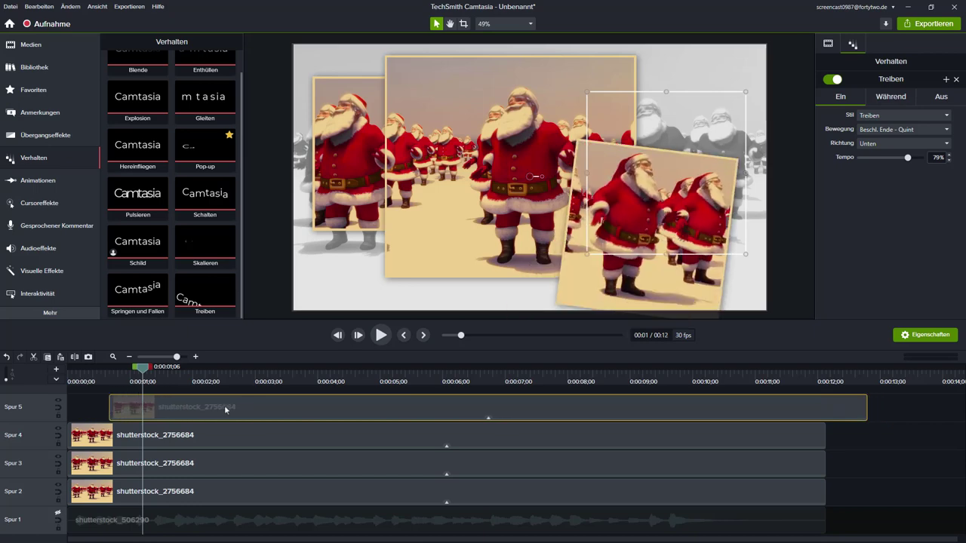
drag(144, 370, 249, 378)
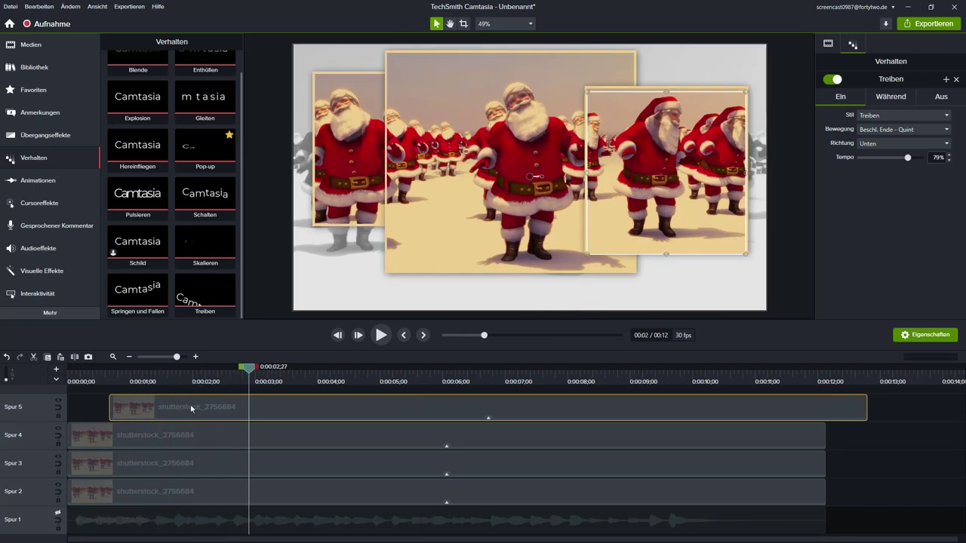
drag(191, 408, 149, 408)
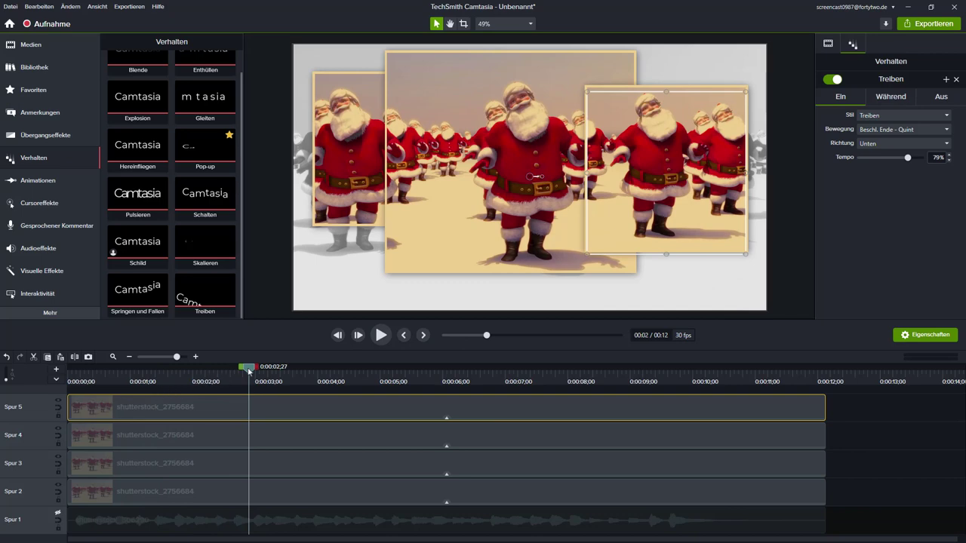
Step: Trim the start of the middle clip on track 4 to about 0.6 seconds
drag(243, 376, 68, 393)
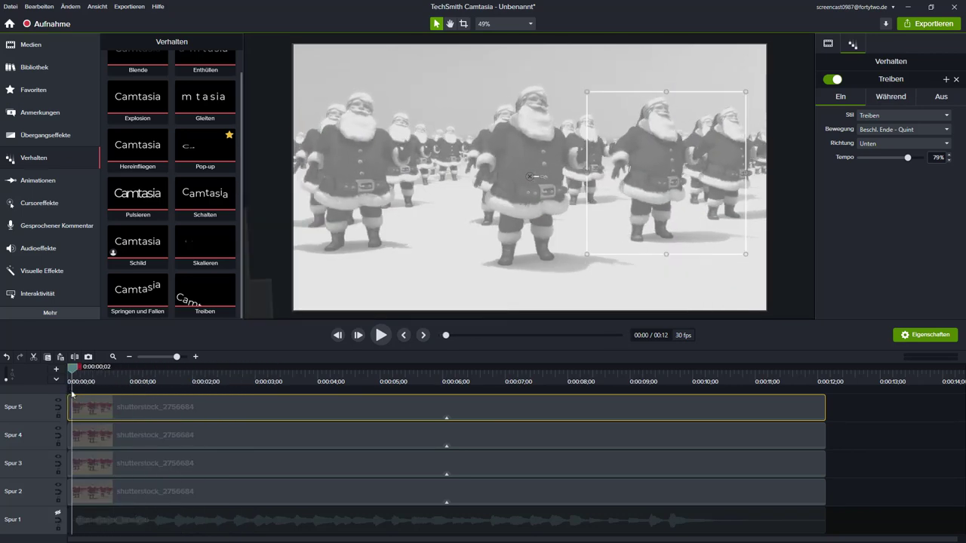
click(79, 398)
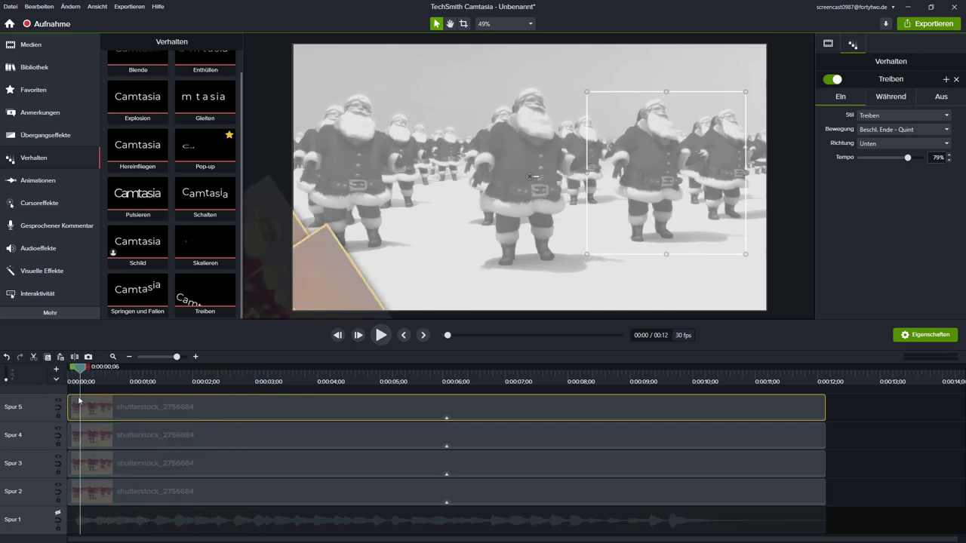
click(170, 390)
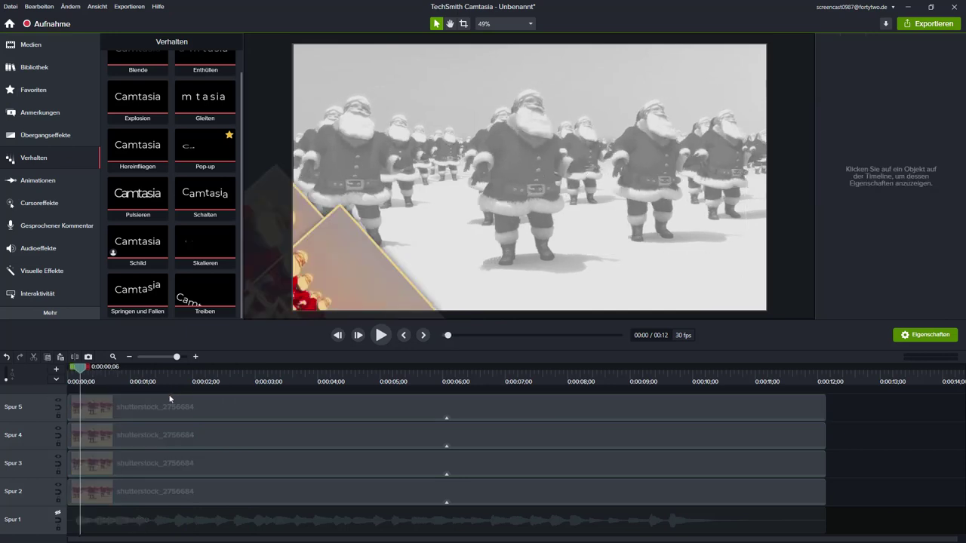
click(156, 437)
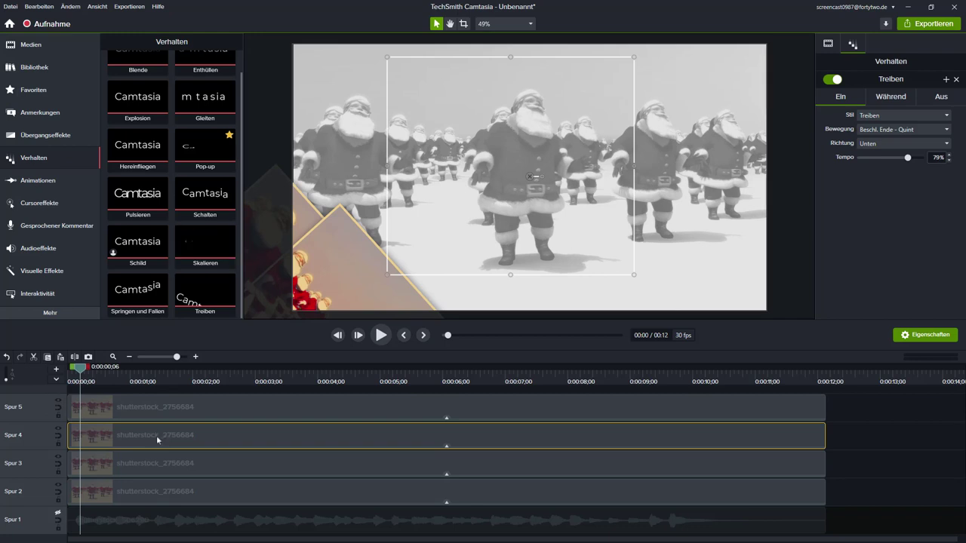
drag(72, 437, 105, 436)
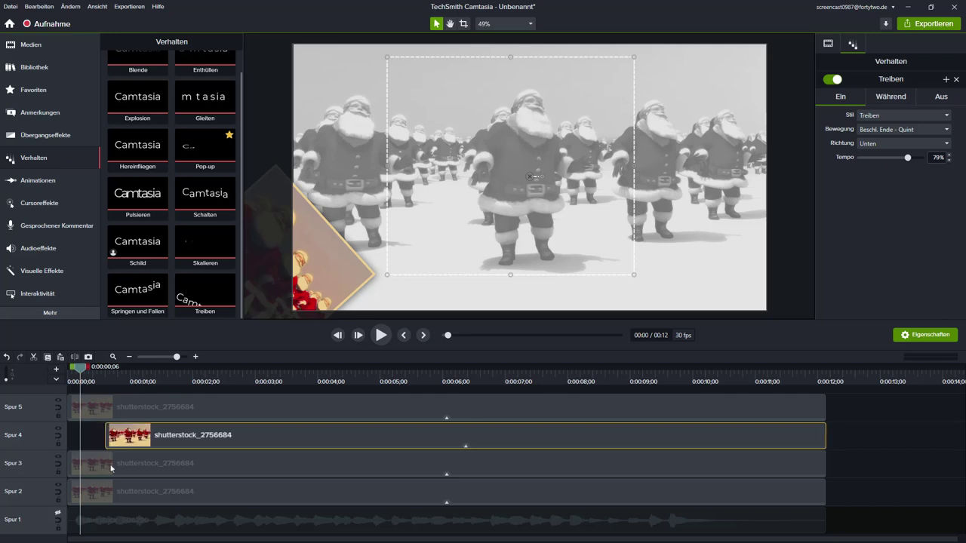
Step: Trim the start of the track 3 clip to about 0.9 seconds and the track 5 clip to about 1.2 seconds, and briefly play the result
click(111, 469)
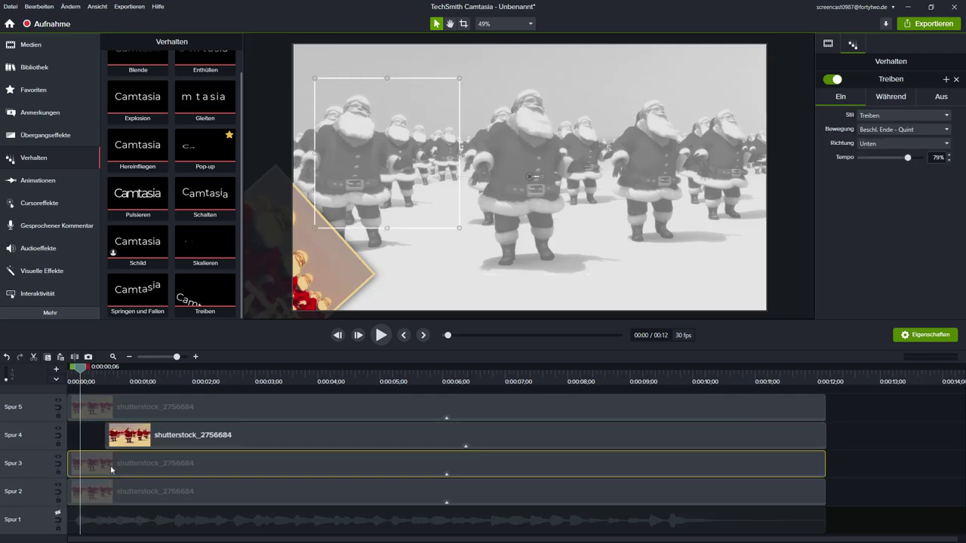
drag(68, 463, 123, 437)
click(123, 409)
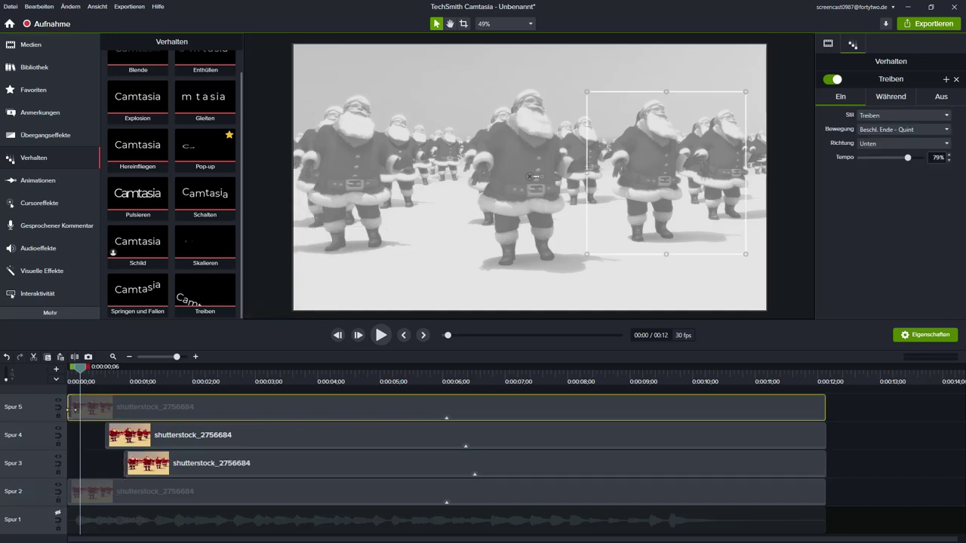
drag(71, 408, 139, 411)
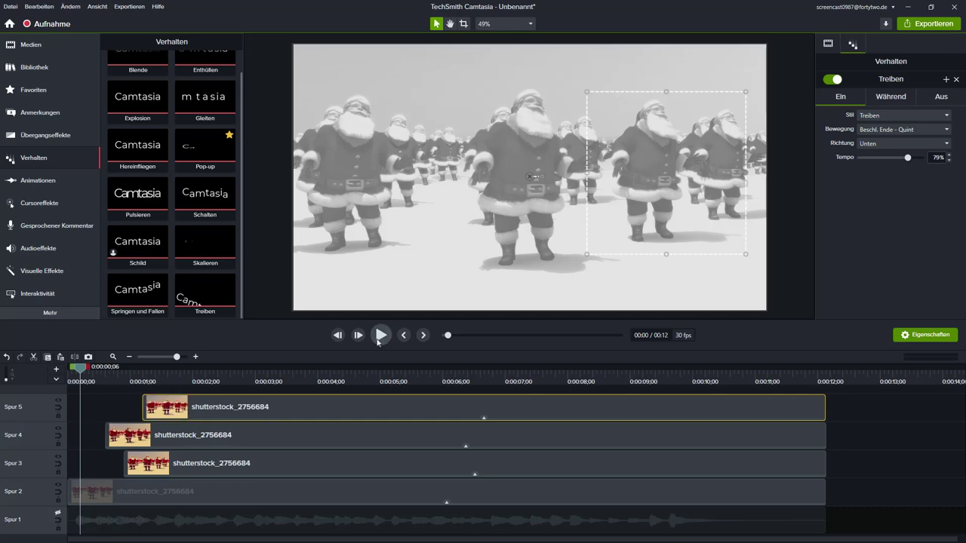
click(380, 336)
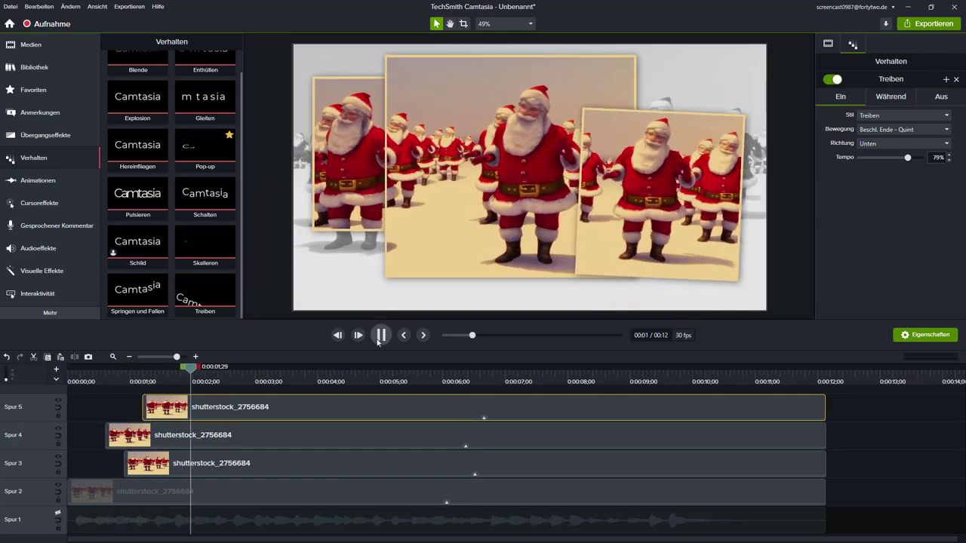
key(space)
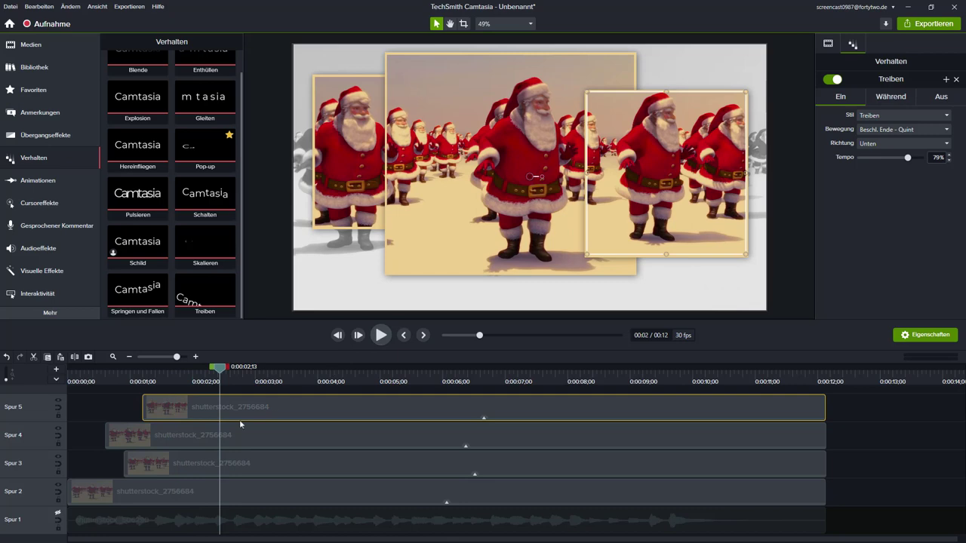
Step: Review the middle clip's Treiben entry direction options and set the entry direction of the right clip on track 5 to Rechts
click(198, 441)
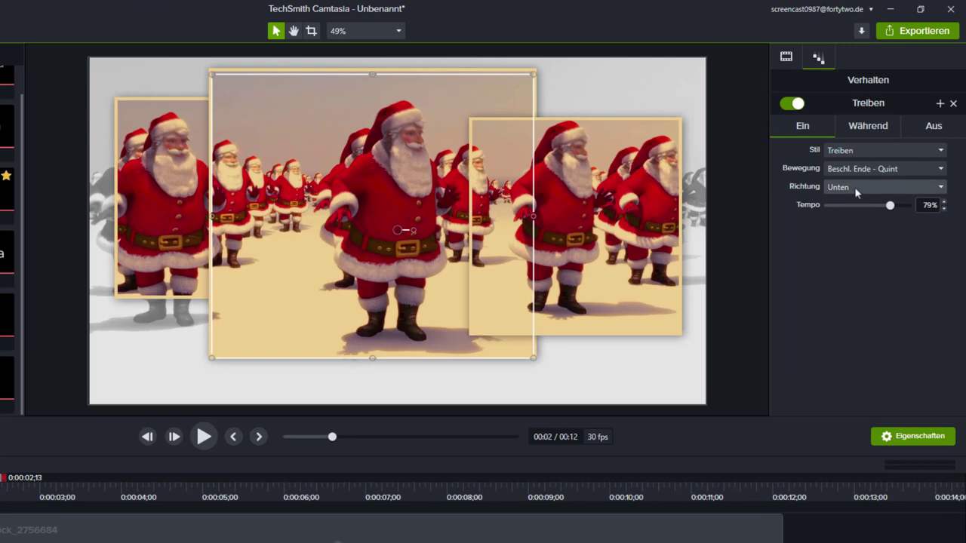
click(856, 191)
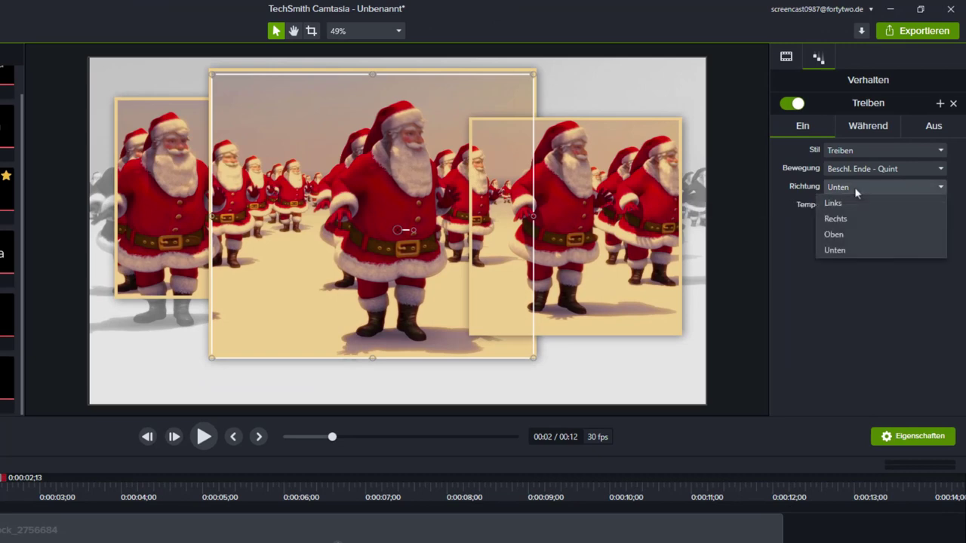
click(834, 234)
click(151, 535)
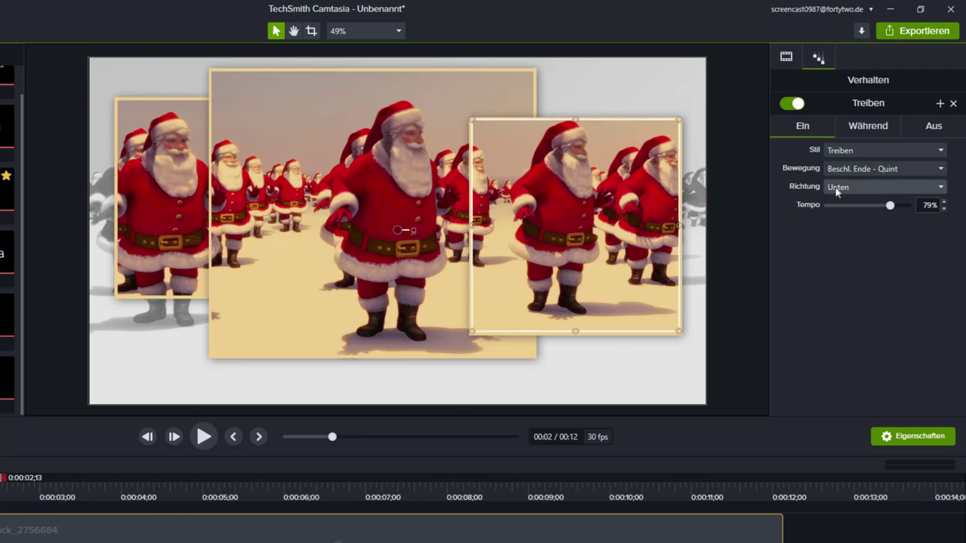
click(836, 189)
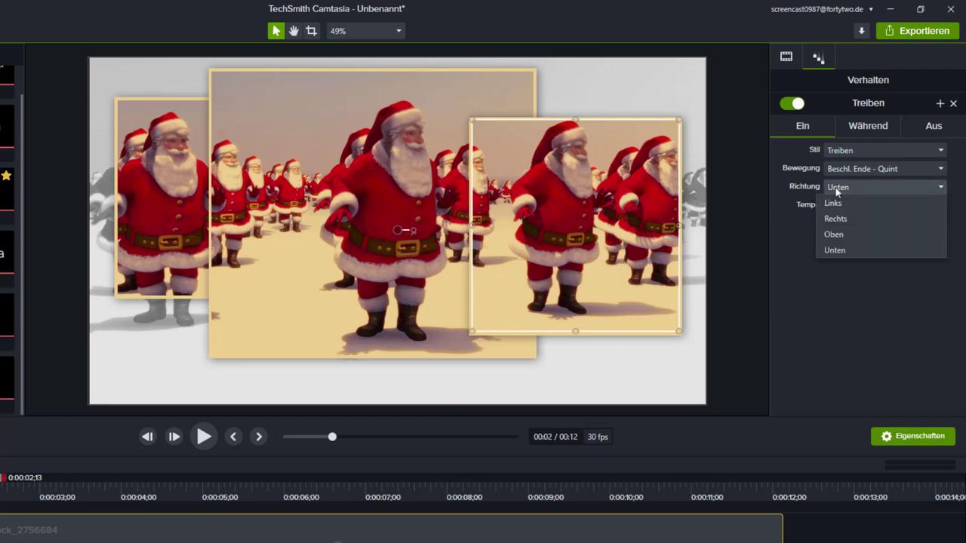
Step: Test Links as the Treiben entry direction of the left clip on track 3, play the animation, and set the direction to Oben
click(142, 232)
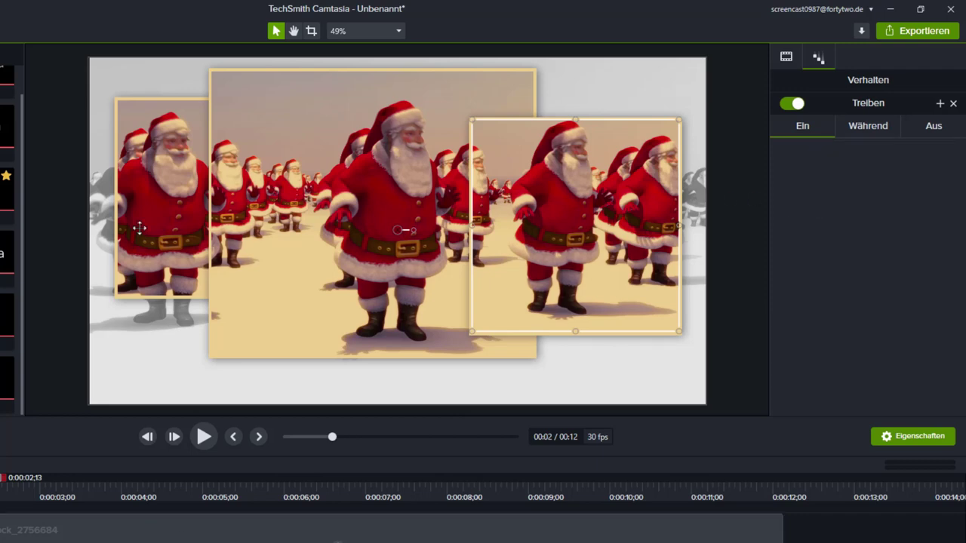
click(844, 188)
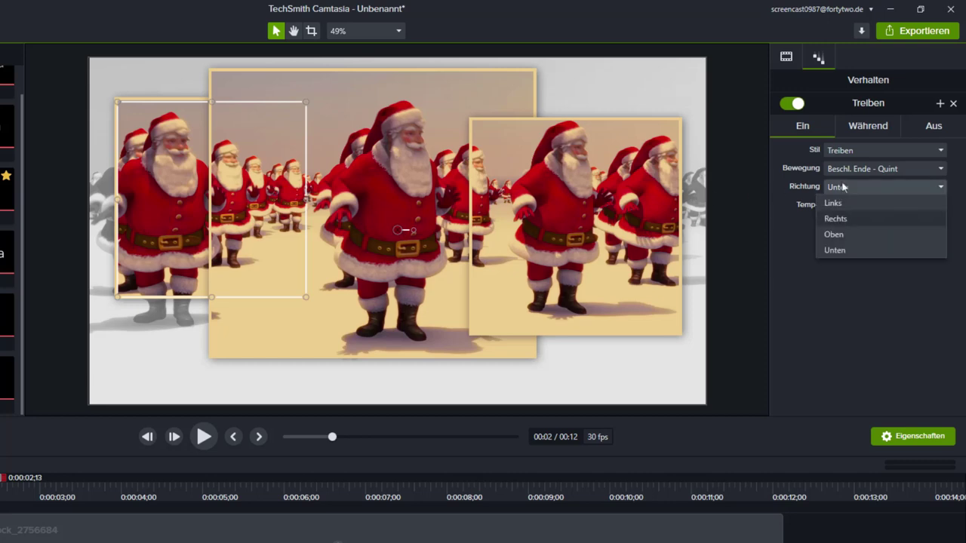
click(835, 203)
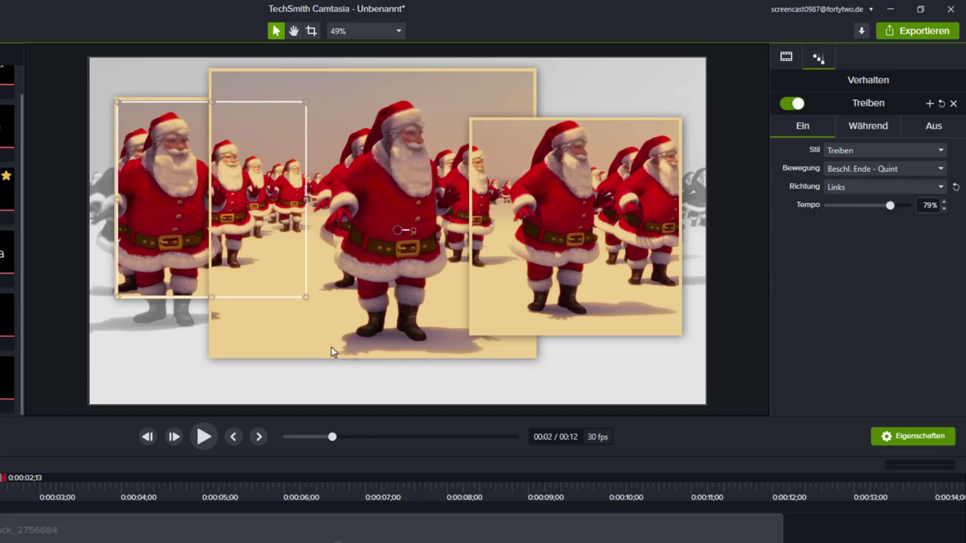
key(space)
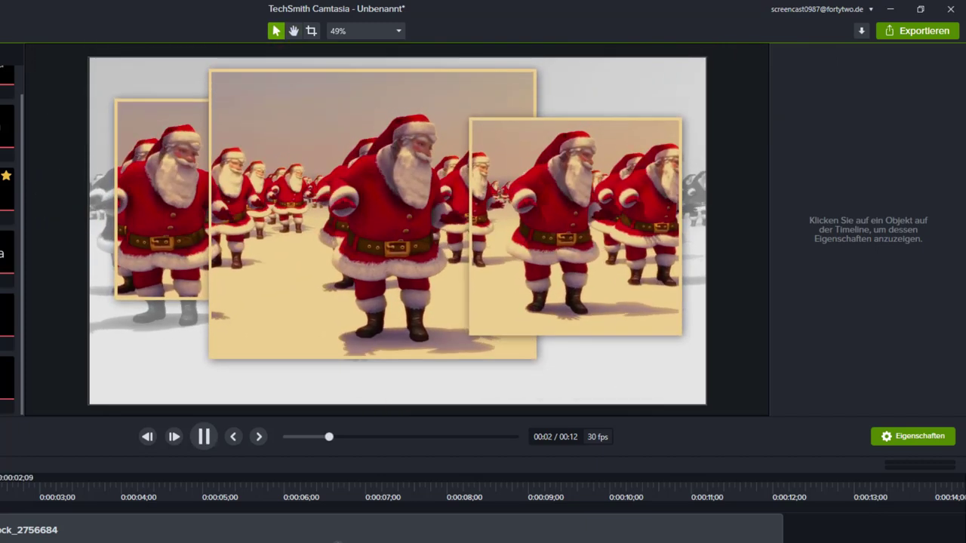
key(space)
click(80, 515)
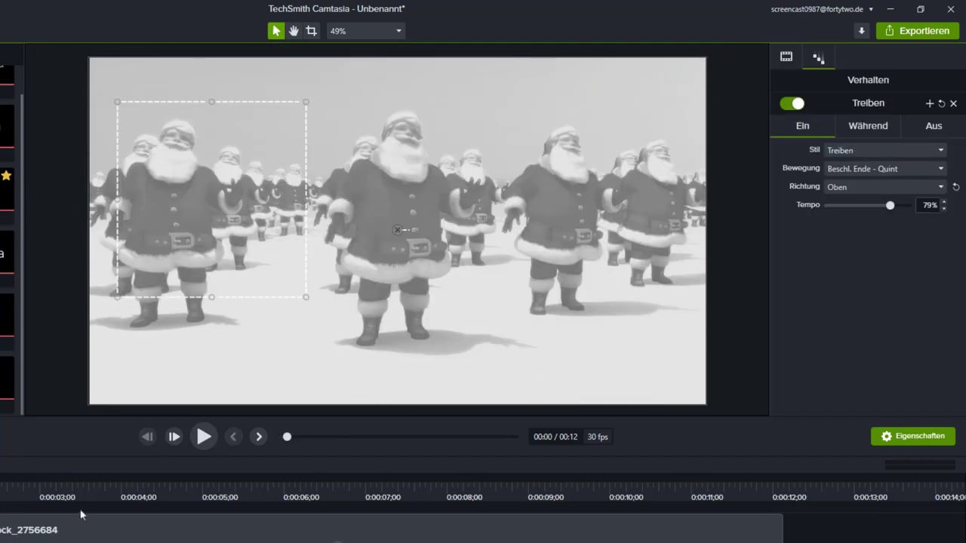
Step: With the playhead at 0:00:11,20, set the Treiben exit (Aus) direction of the right clip on track 5 to Rechts
click(745, 484)
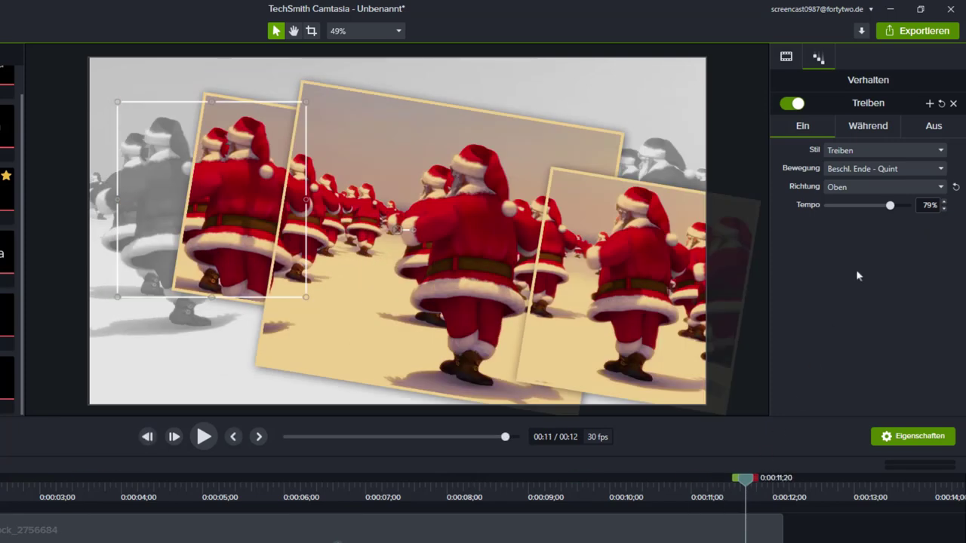
click(932, 128)
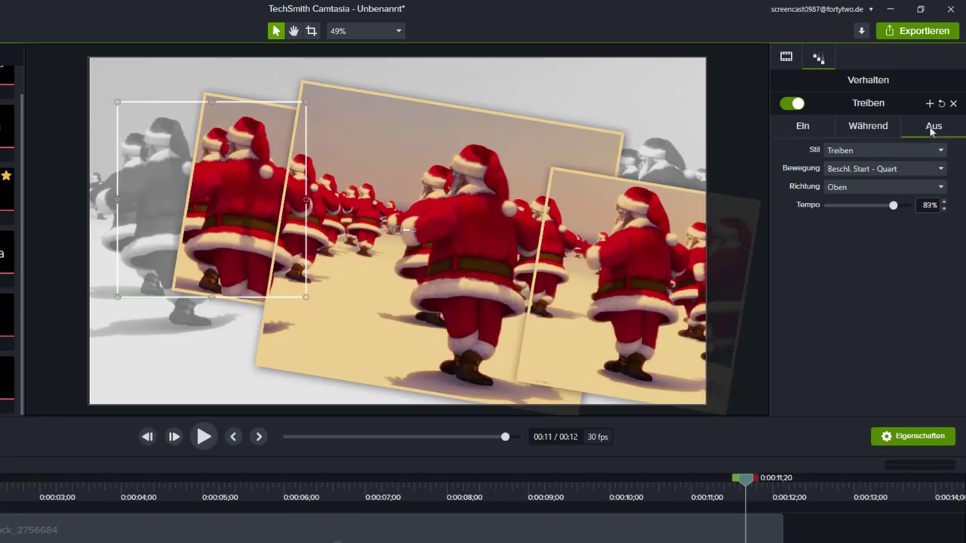
click(764, 537)
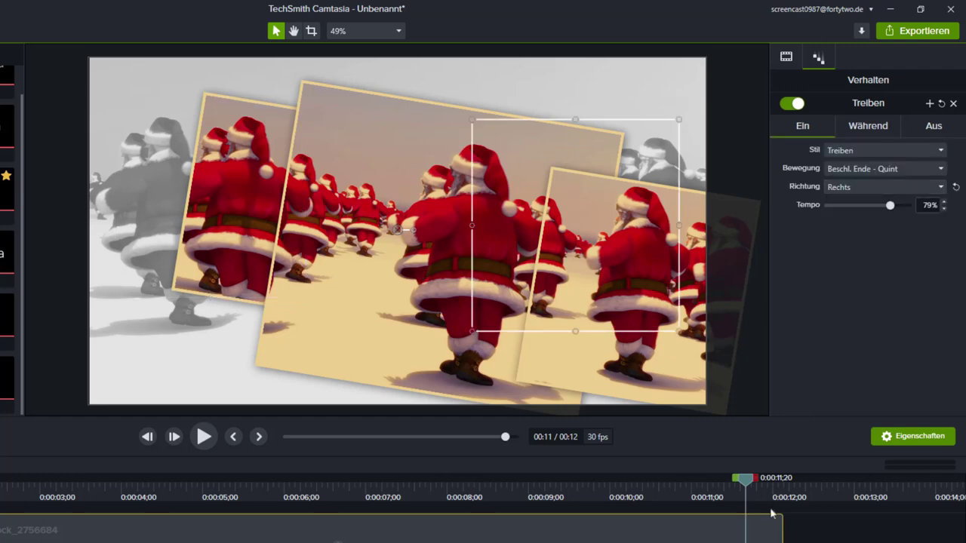
click(851, 187)
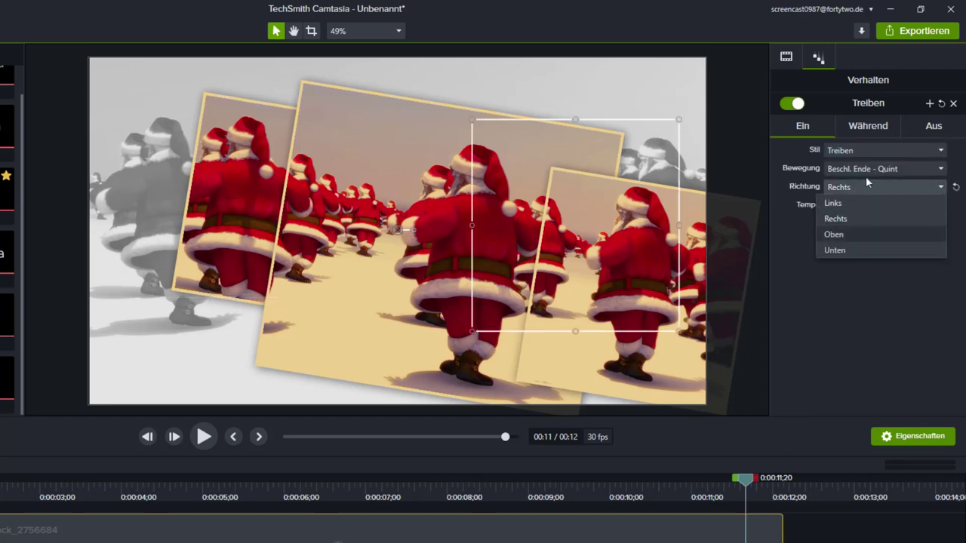
click(929, 130)
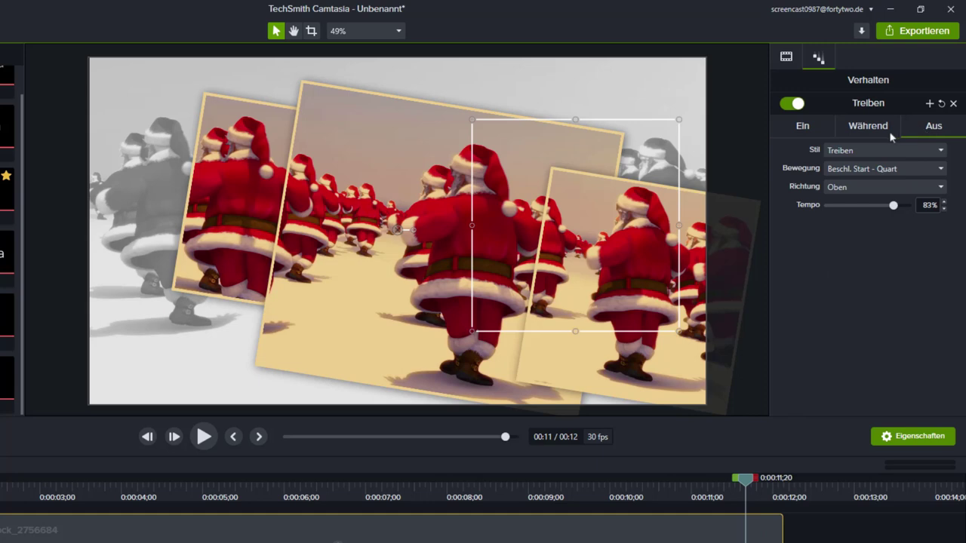
click(877, 186)
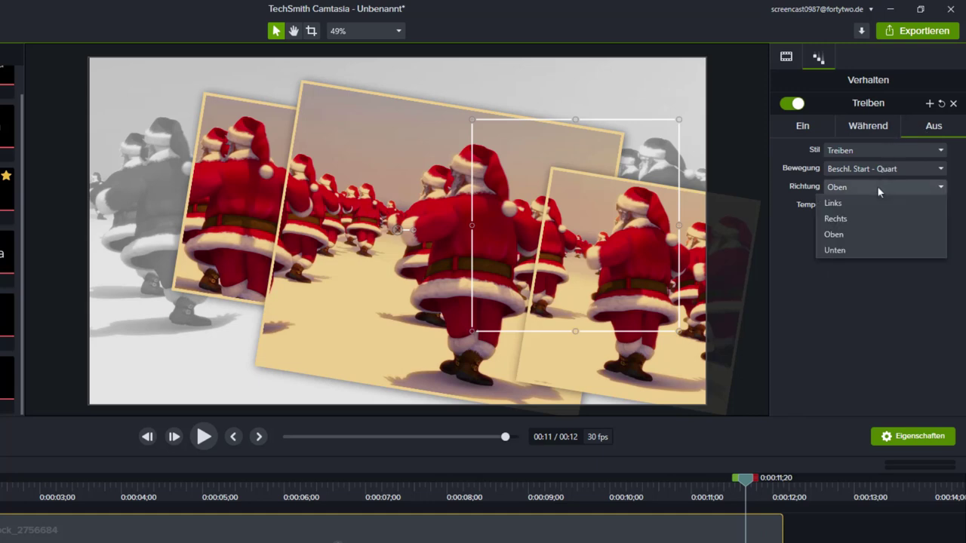
click(847, 219)
Step: Set the Treiben exit (Aus) direction of the middle clip on track 4 to Unten
click(362, 226)
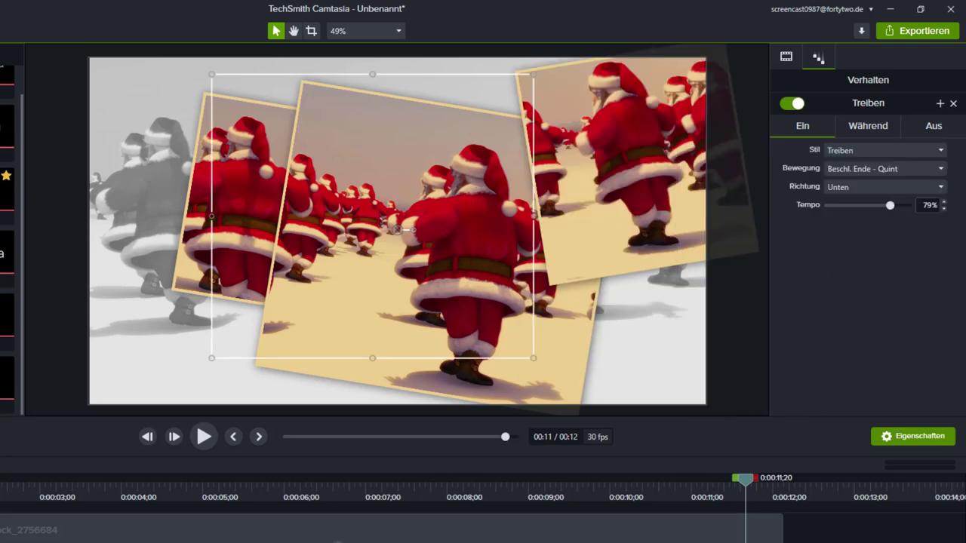
click(938, 126)
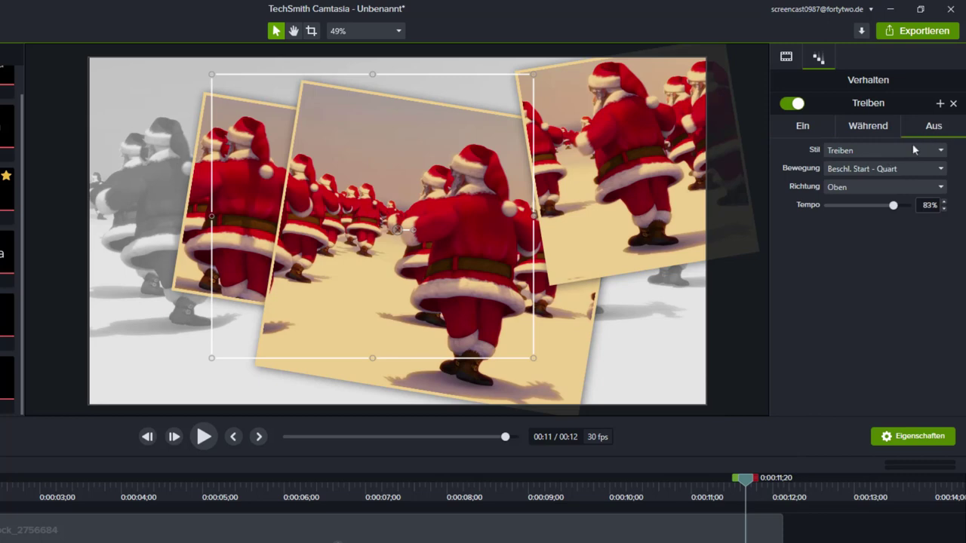
click(866, 187)
click(837, 250)
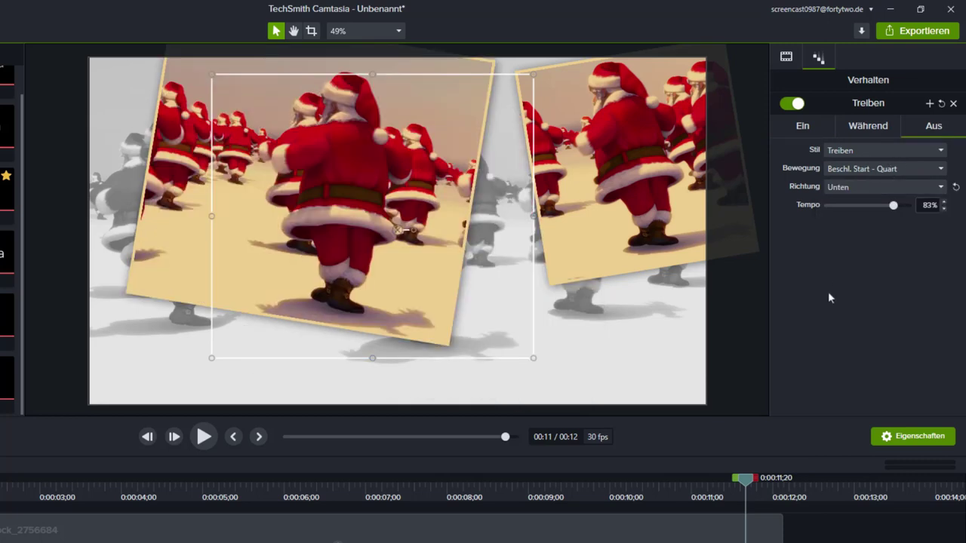
Step: Check the Treiben exit (Aus) settings of the left clip on track 3 and scrub through the drift-out animations
click(397, 229)
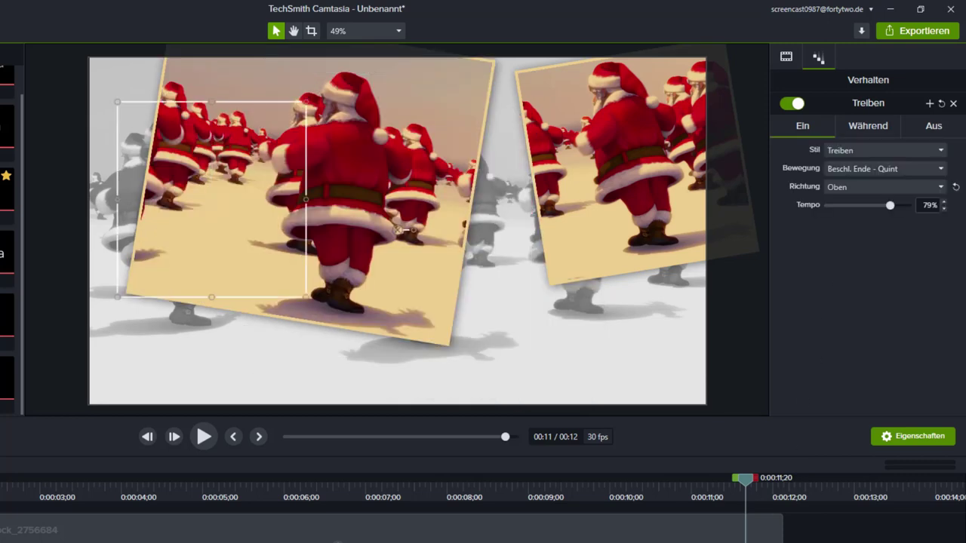
click(935, 122)
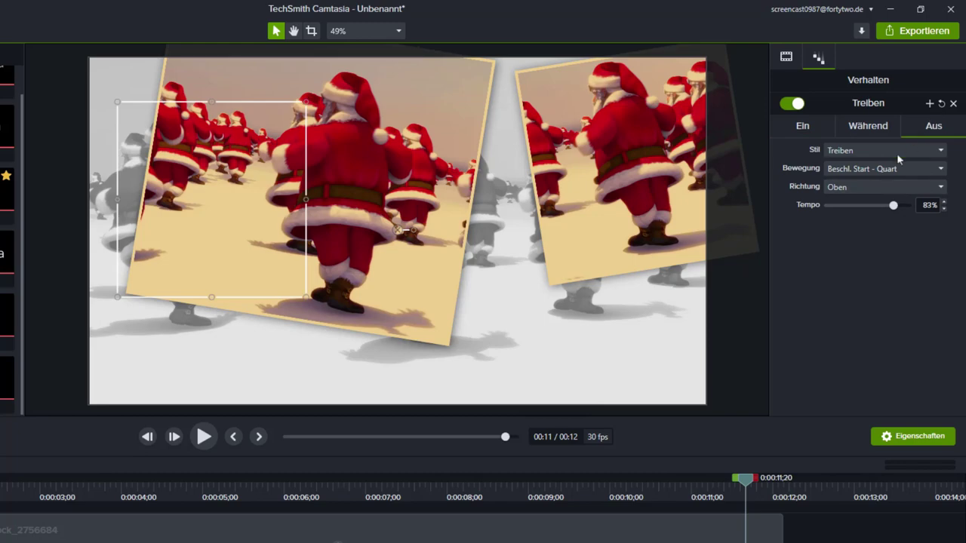
drag(597, 496, 723, 541)
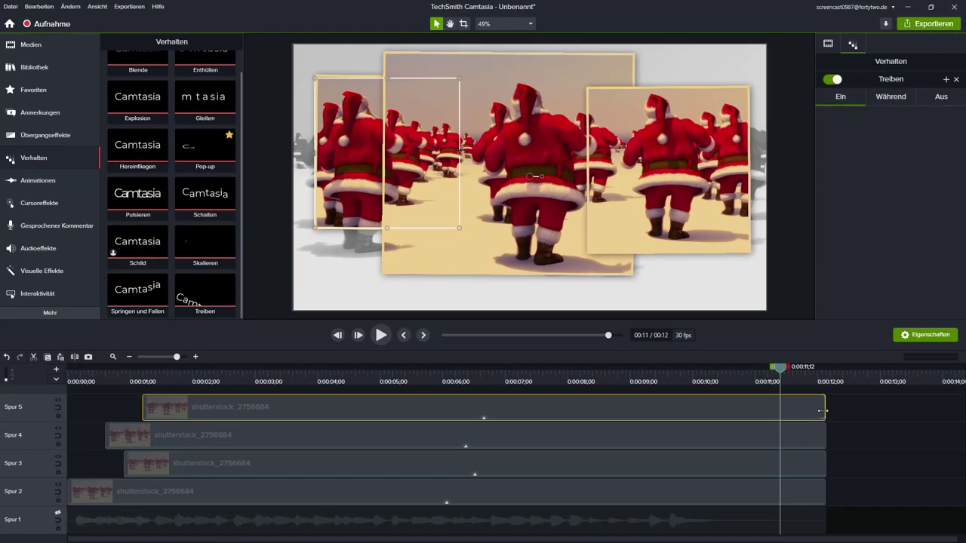
Step: Trim the framed clips to staggered ends: track 4 at about 0:00:10,01, track 5 at about 0:00:10,15, track 3 at about 0:00:10,25
click(718, 538)
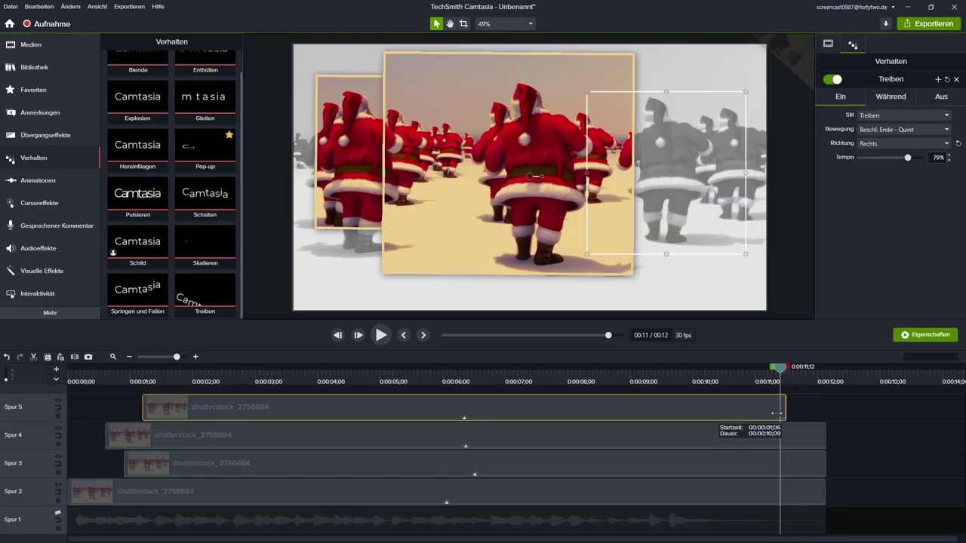
mouse_move(776, 413)
mouse_down()
mouse_move(755, 413)
mouse_move(791, 415)
mouse_up()
drag(825, 443, 766, 445)
drag(825, 465, 789, 458)
drag(739, 388, 695, 394)
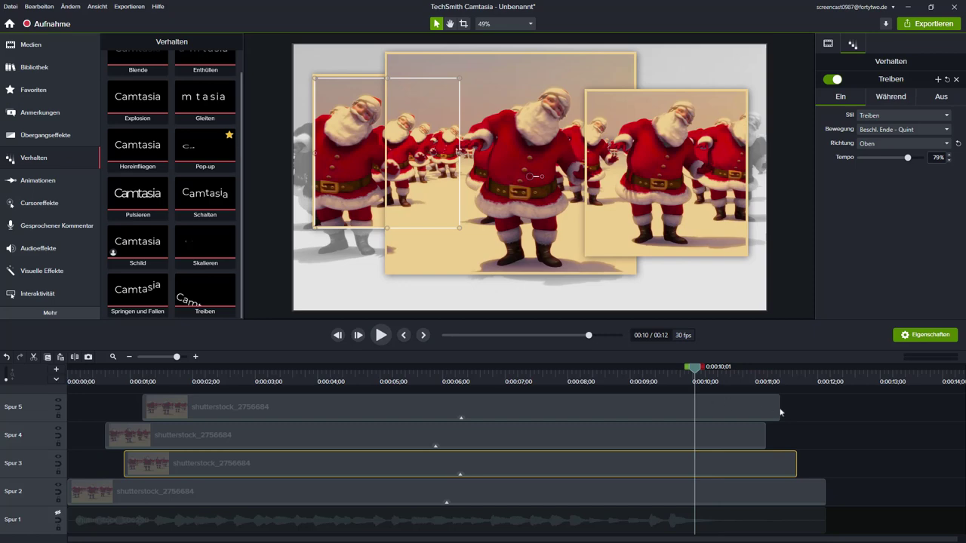
drag(780, 408, 729, 411)
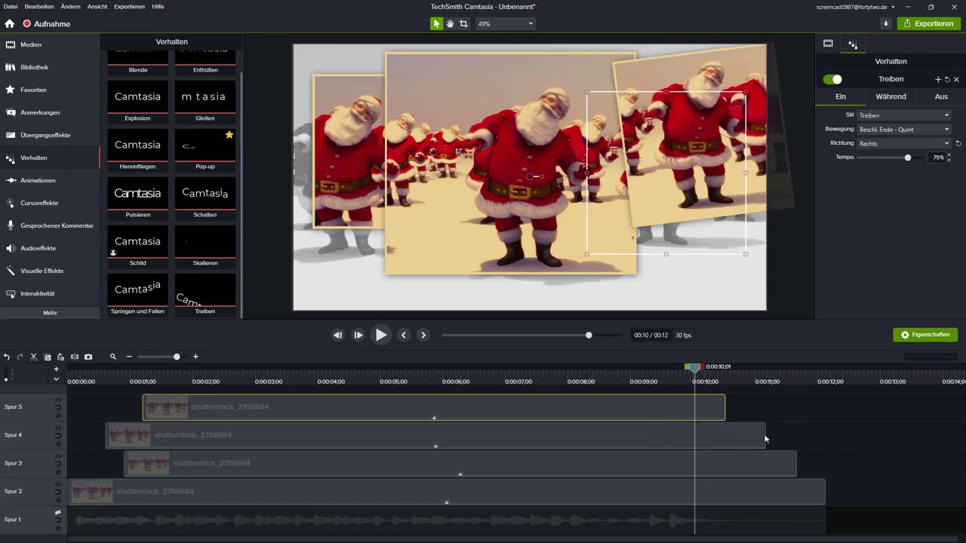
drag(765, 438, 699, 445)
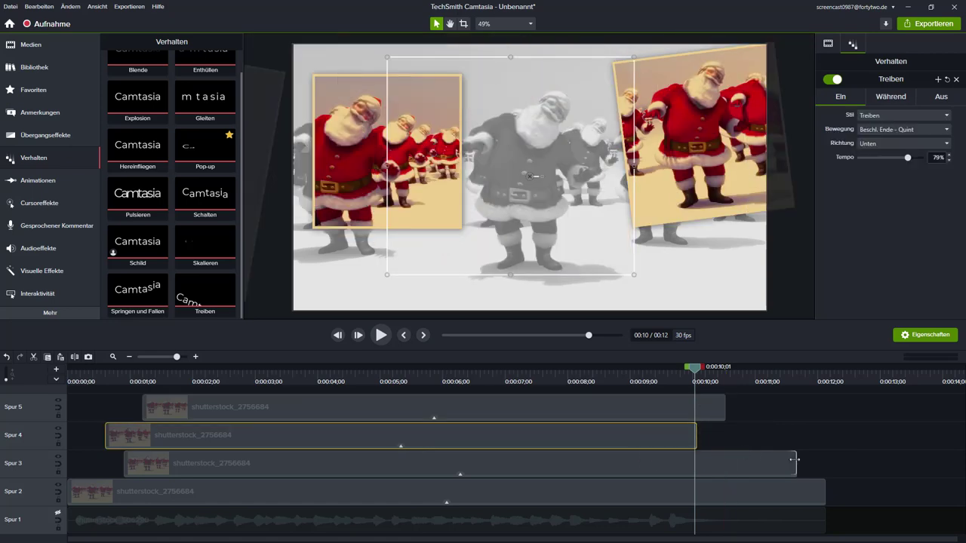
drag(794, 460, 745, 467)
Step: Re-enable the music track (Spur 1) and play the ending from 0:00:09,14
click(658, 382)
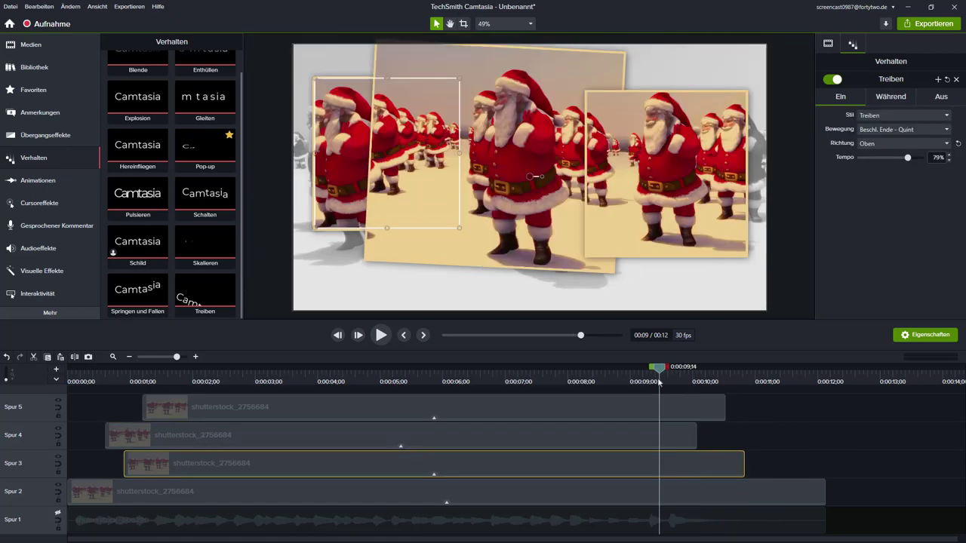
click(57, 514)
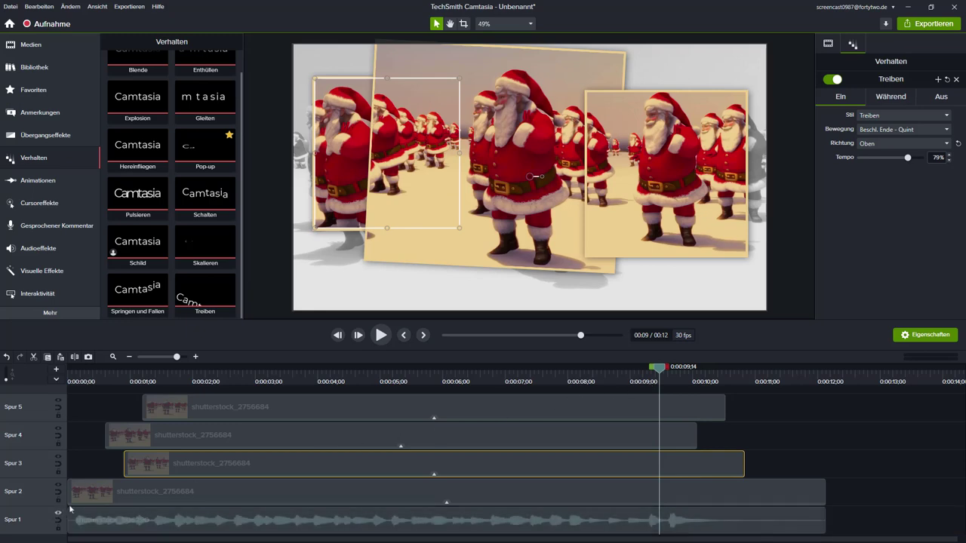
key(space)
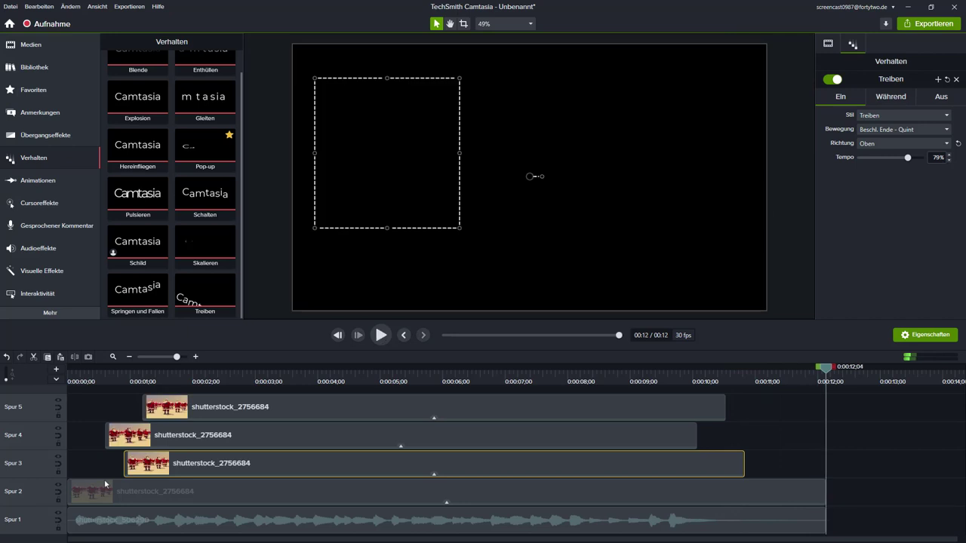
Step: Add a Blende transition at the end of the background clip on track 2, extended back to where the track 3 clip ends
click(748, 405)
click(813, 489)
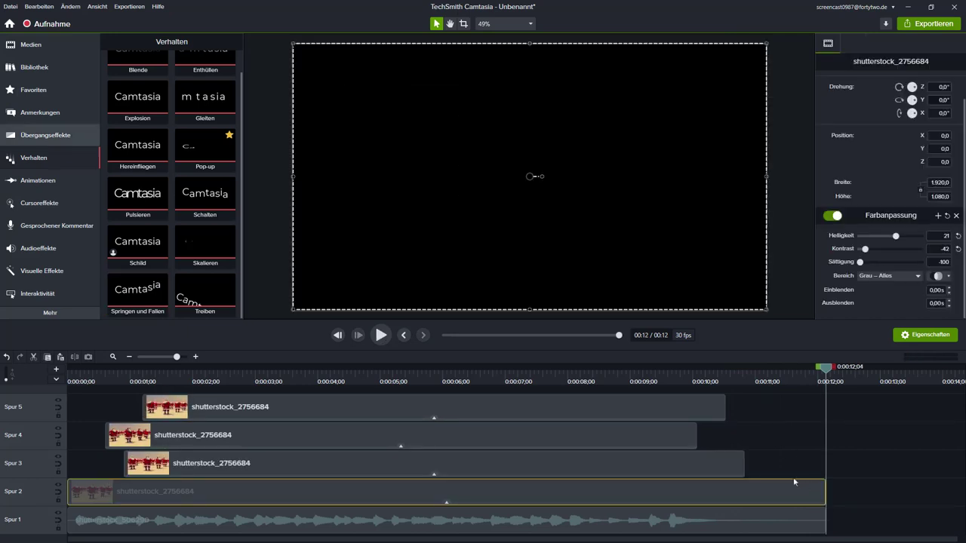
click(36, 139)
click(38, 138)
click(42, 138)
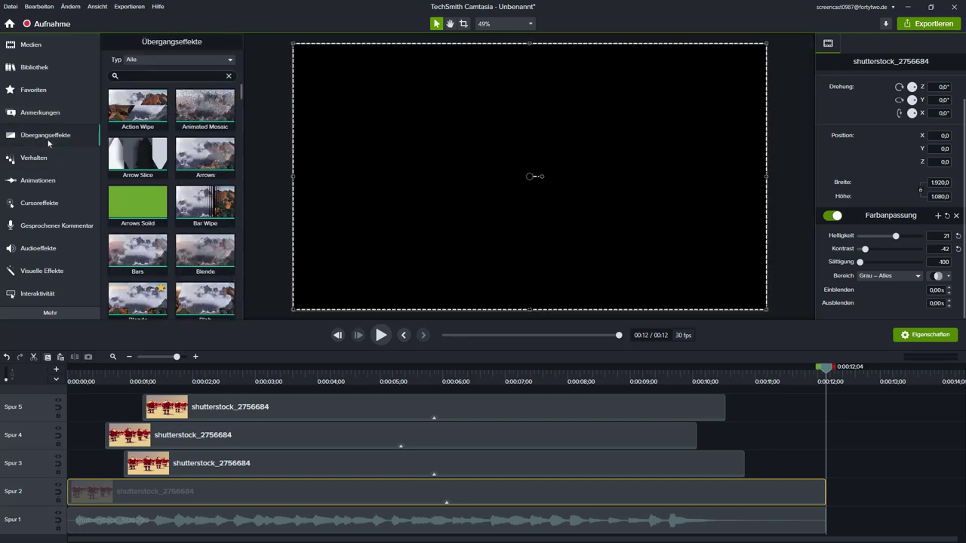
key(Down)
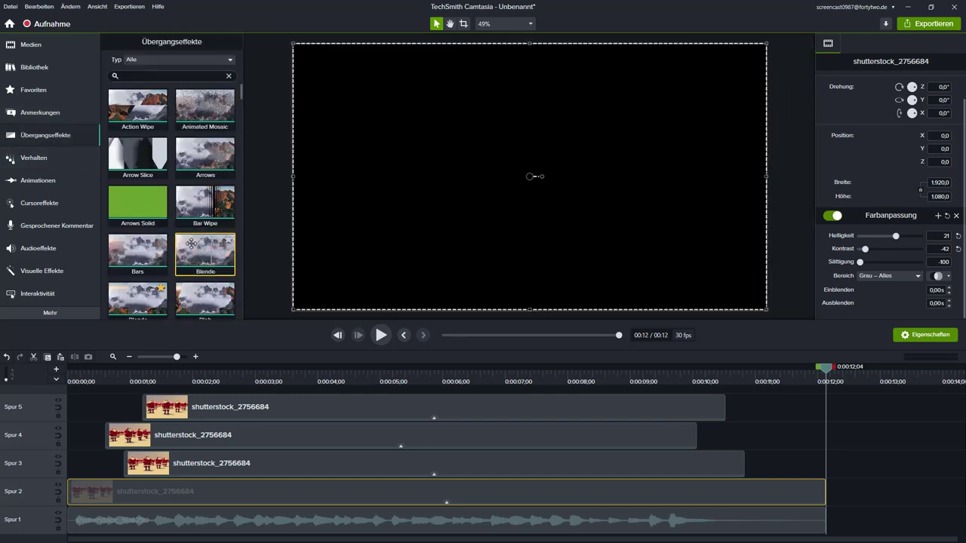
drag(207, 257, 745, 495)
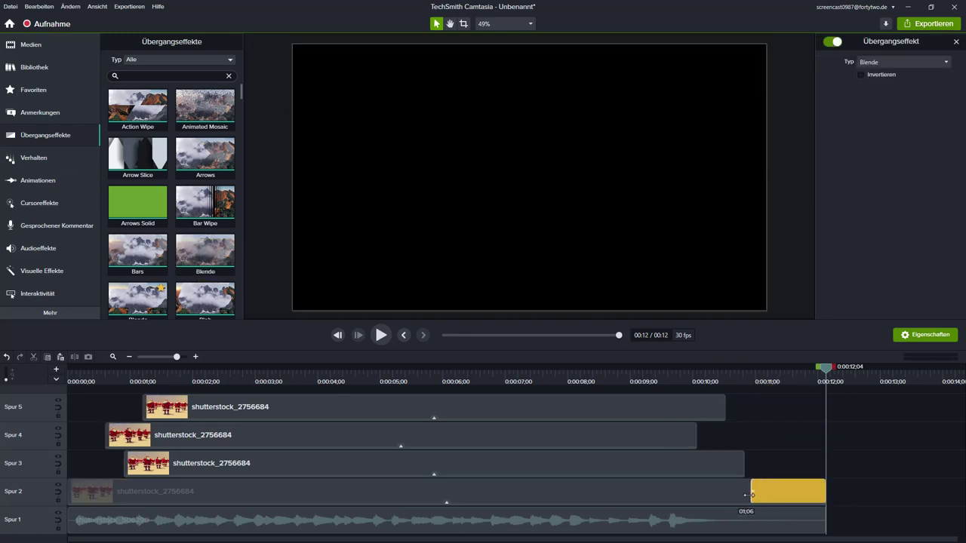
Step: Play the fade-out from 0:00:10,09 to the end and preview the start of the video
click(712, 379)
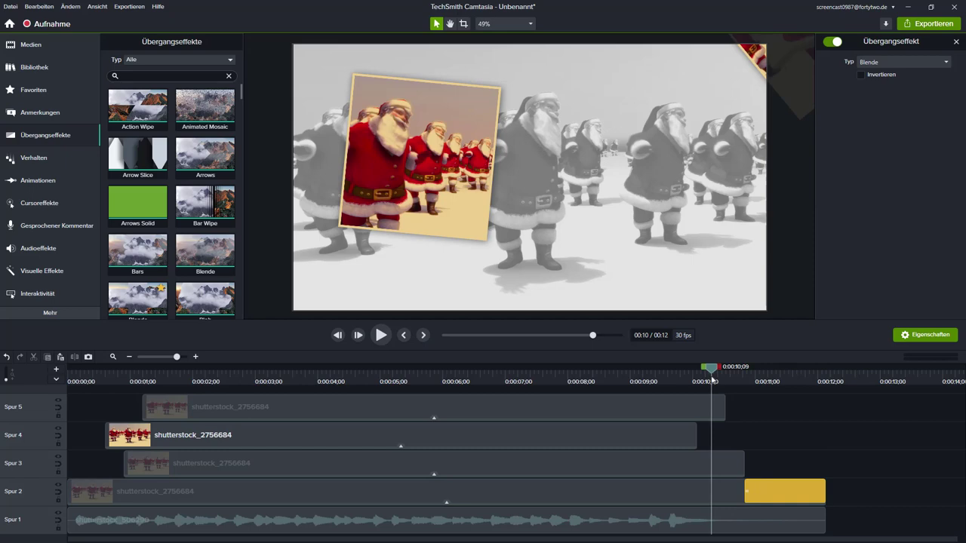
key(space)
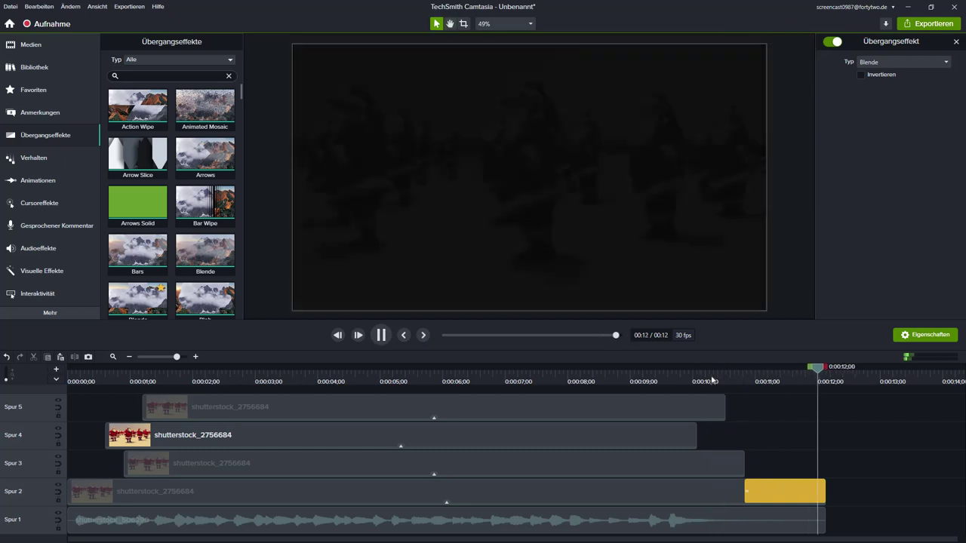
key(space)
key(space)
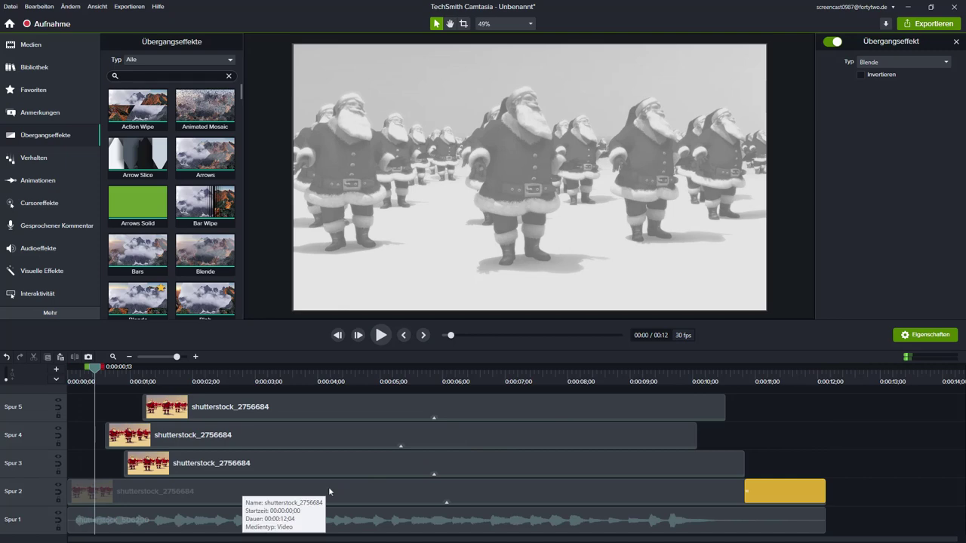
Step: Insert the Boxy-Subscribe element from the Camtasia 2022 library's Channel Kit on a new track above the clips at 0:00:02,02
click(197, 384)
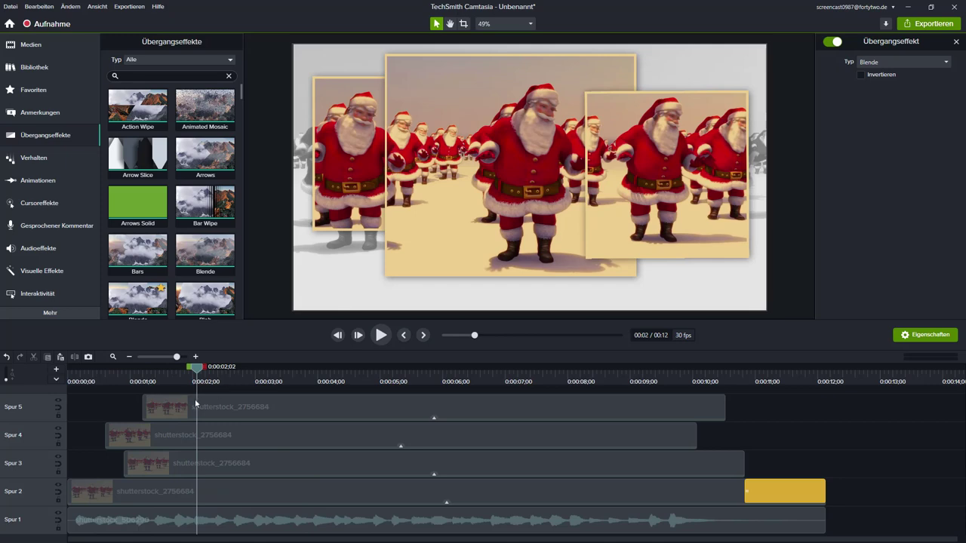
click(45, 68)
click(170, 62)
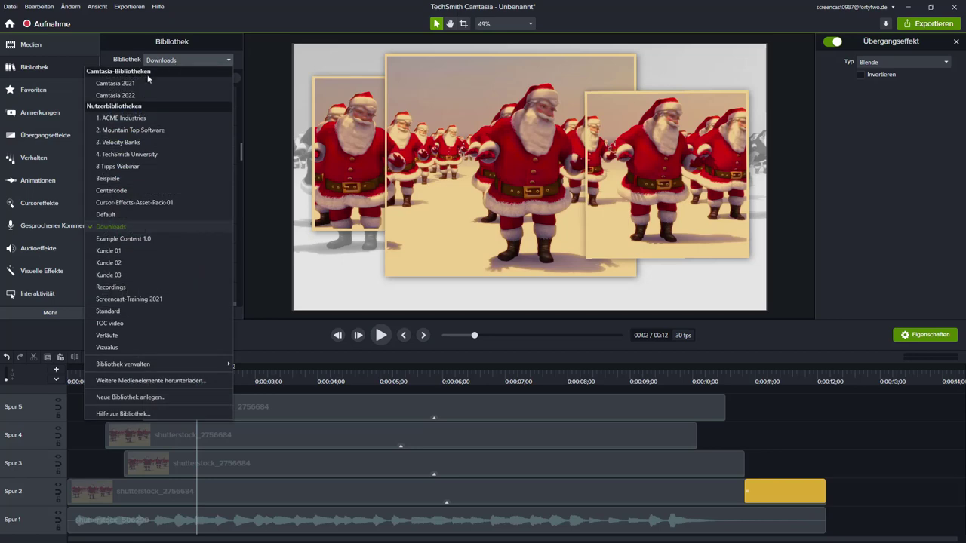
click(122, 95)
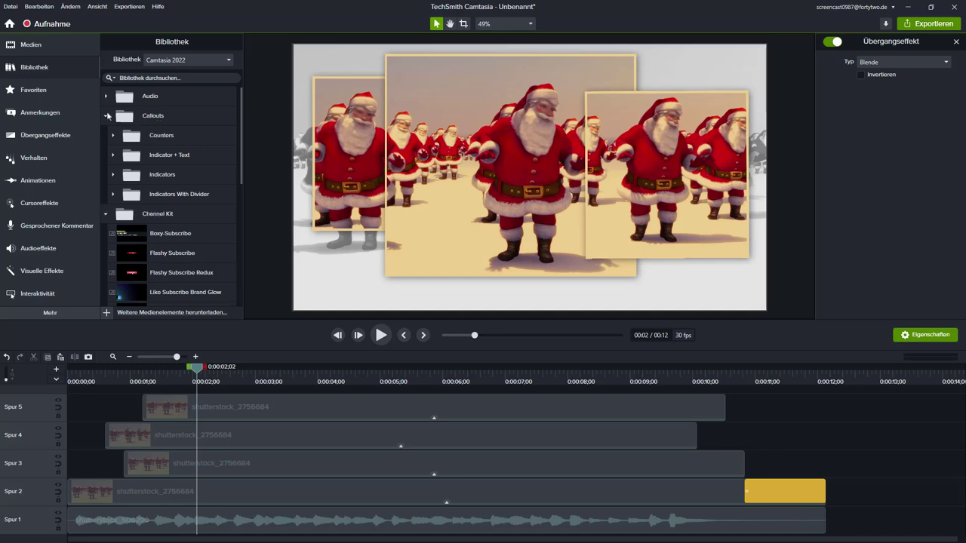
click(105, 115)
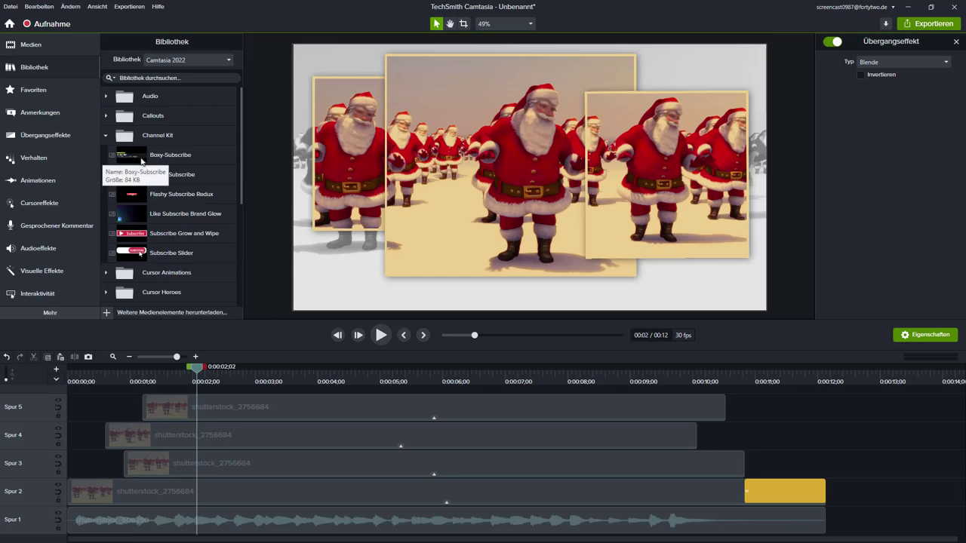
drag(132, 156, 198, 393)
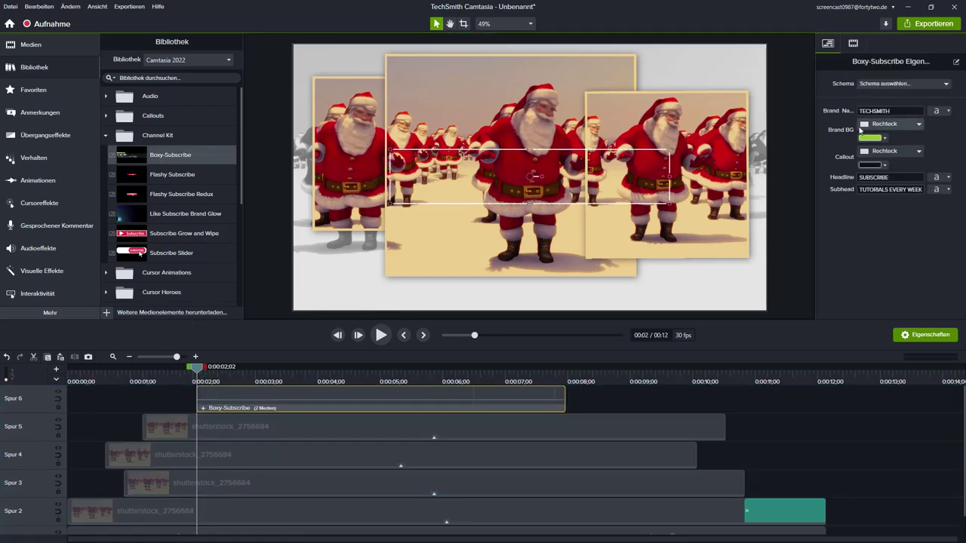
Step: Set the element's brand name to "2022________2023", headline to "Camtasia-Training" and subhead to "wünscht Frohe Weihnachten & einen Guten Rutsch!"
double_click(894, 112)
text(2)
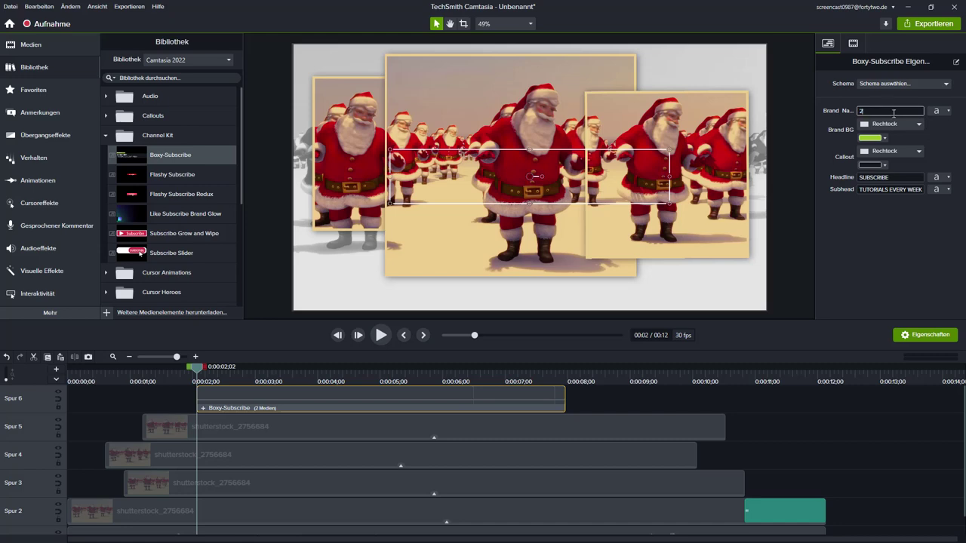
text(022________2023)
double_click(876, 177)
text(Camtasia-Training)
key(Tab)
text(Frohe Weihnachten & einen Gu)
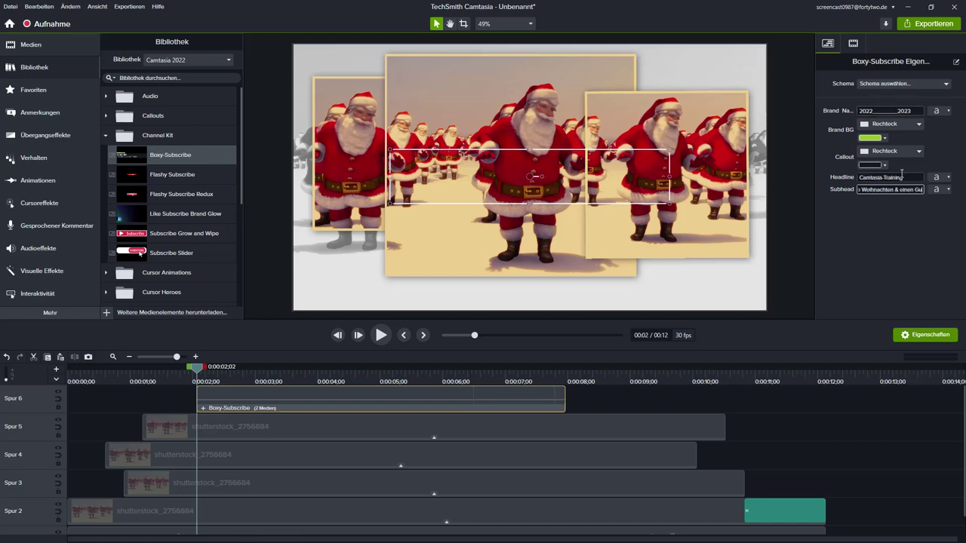
text(ten Rutsch!)
Step: Play the title's entry animation from 0:00:01,25 and pause at 0:00:04,11
click(183, 381)
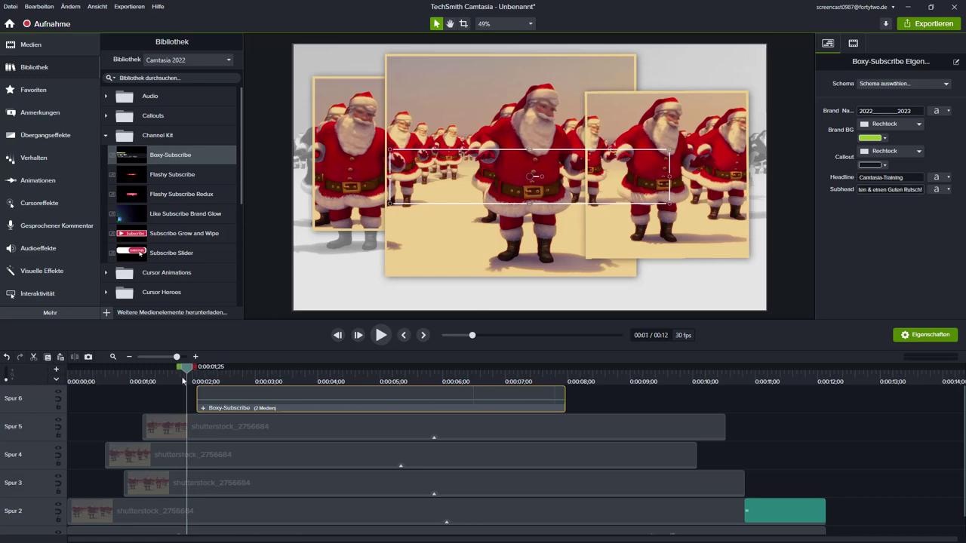
click(383, 335)
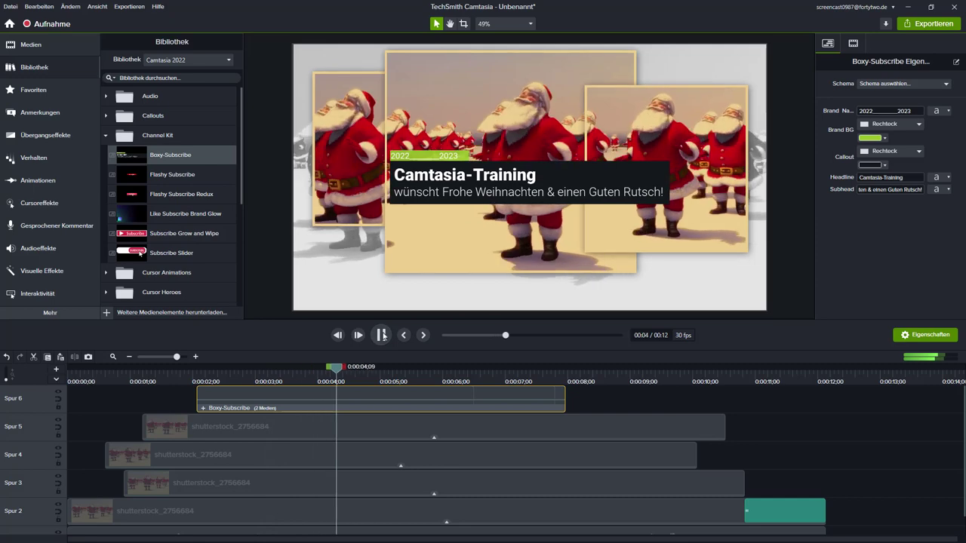
click(382, 336)
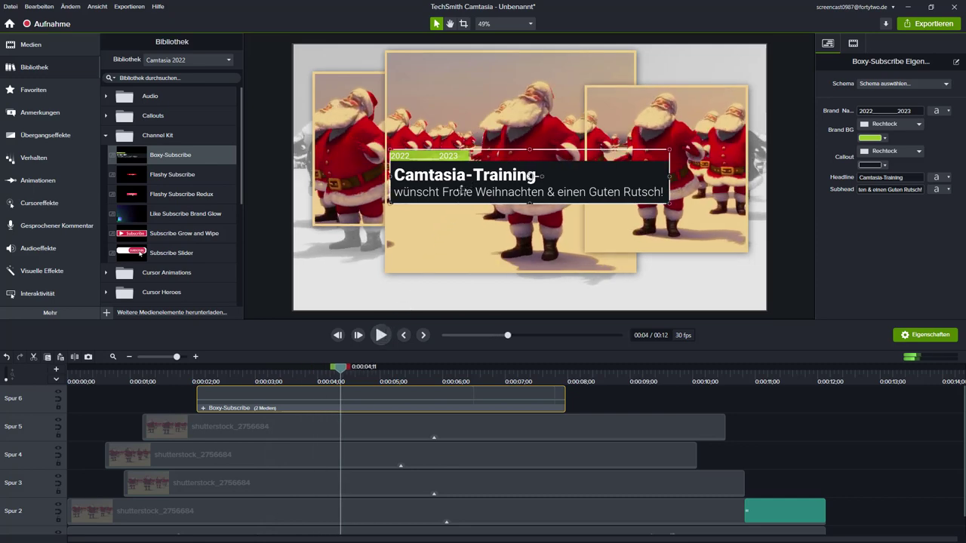
Step: Move the title into the lower-left corner of the video frame and preview it through to 0:00:08,18
drag(470, 180, 366, 297)
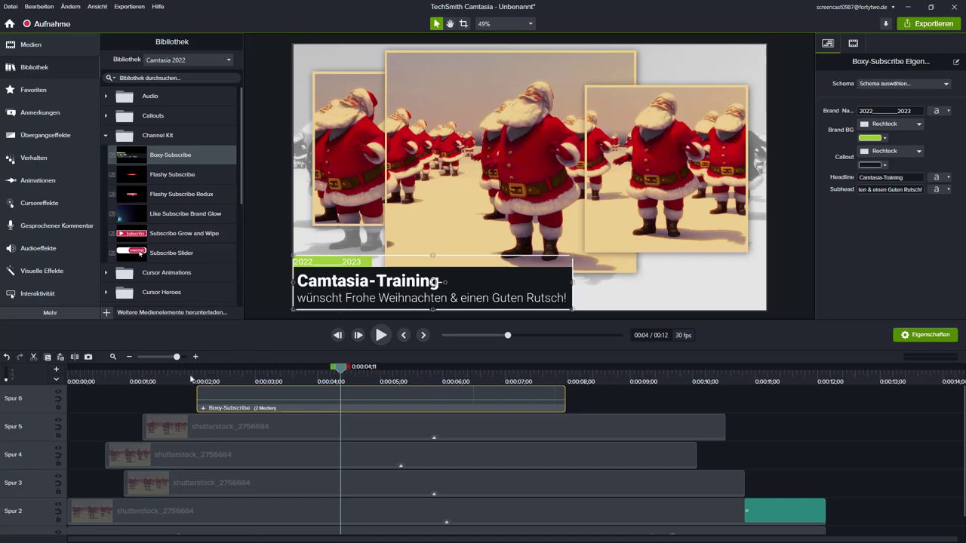
drag(191, 379, 607, 404)
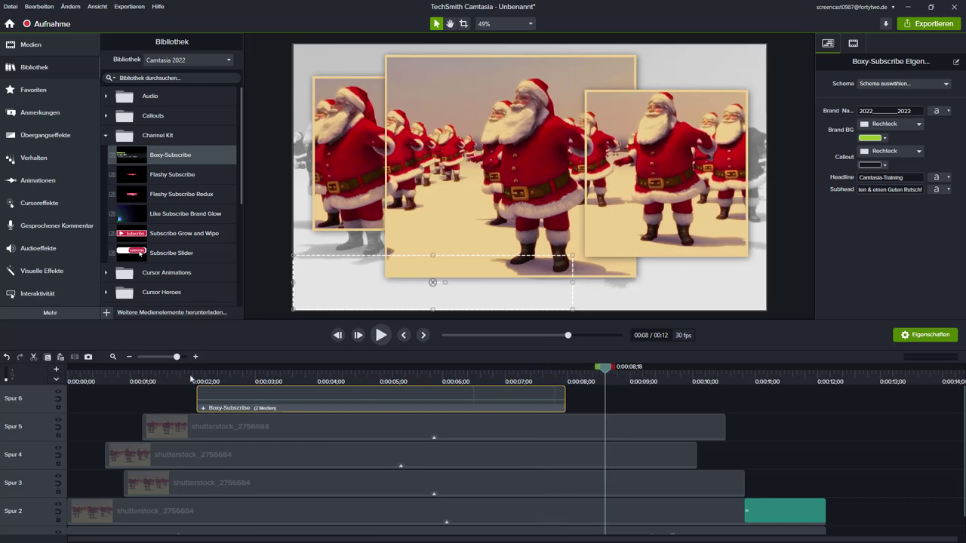